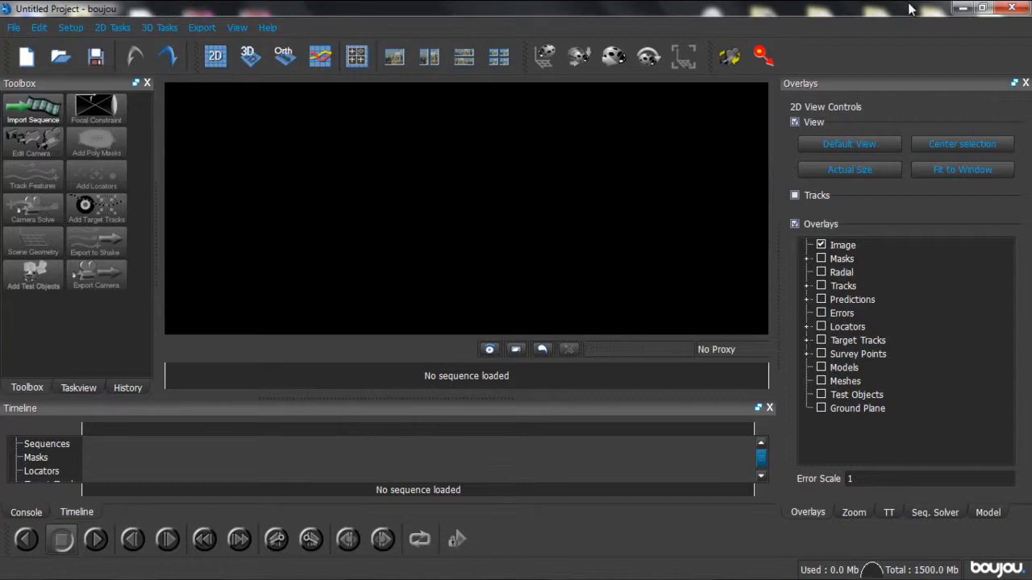
Switch to After Effects and bring up the timeline of the Map composition.
{"action": "left_click", "coordinate": [959, 10]}
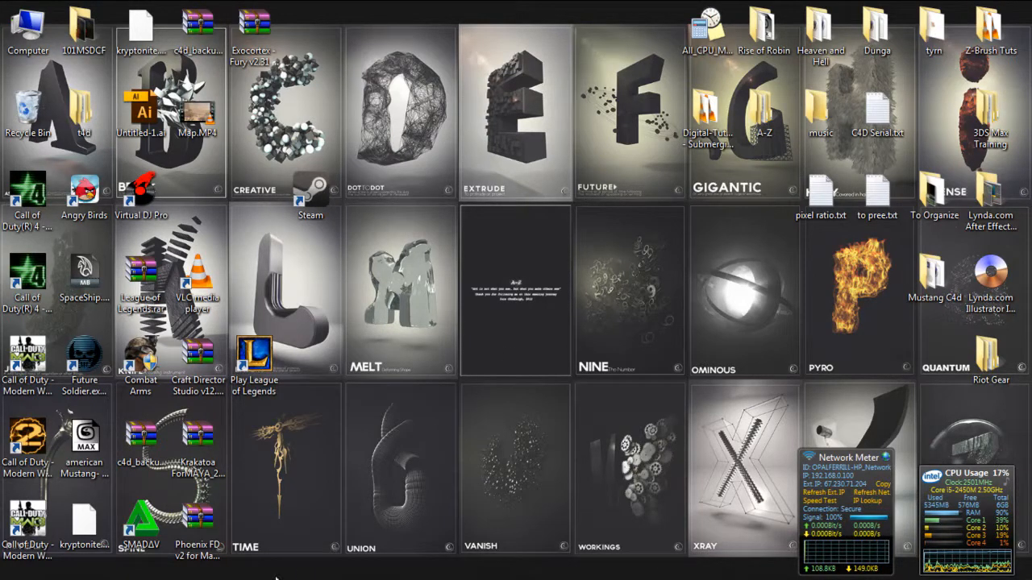
{"action": "mouse_move", "coordinate": [179, 576]}
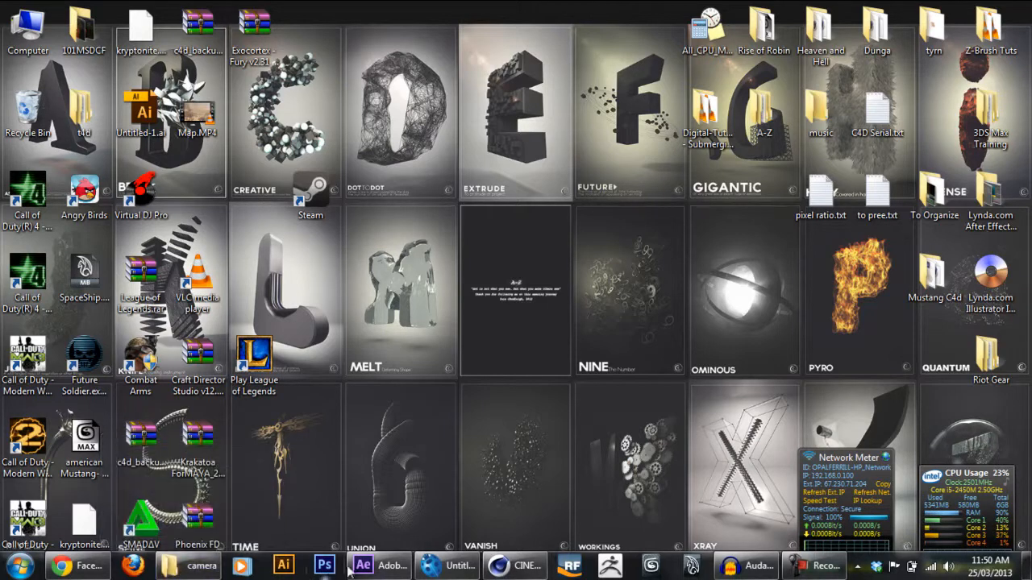
{"action": "mouse_move", "coordinate": [445, 564]}
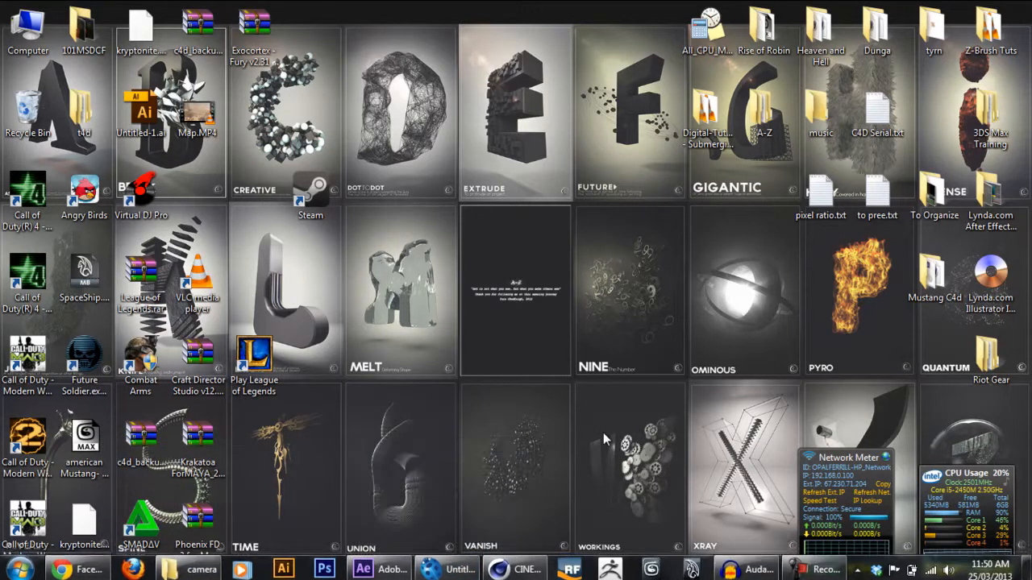
{"action": "left_click", "coordinate": [385, 569]}
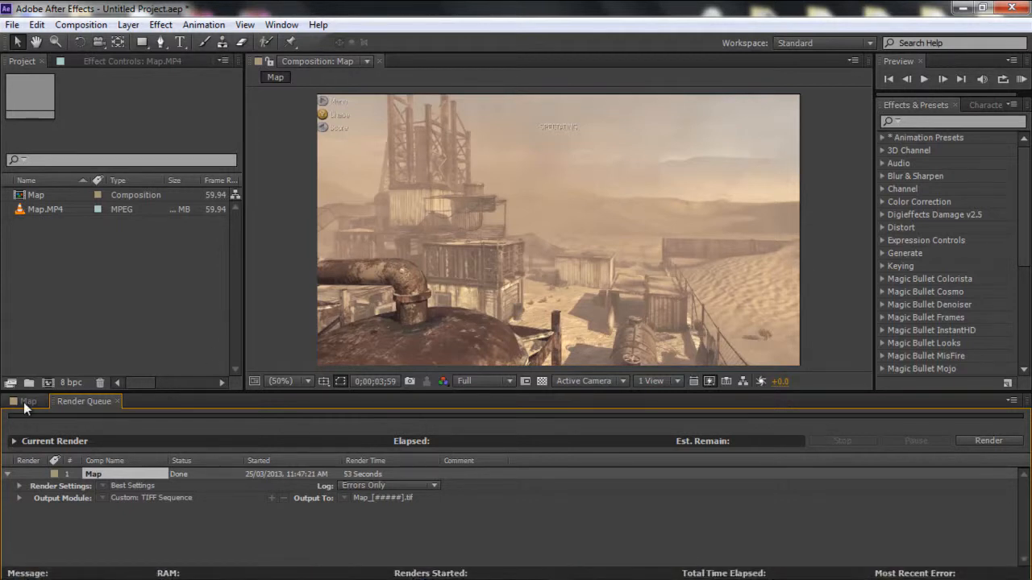
{"action": "left_click", "coordinate": [27, 402]}
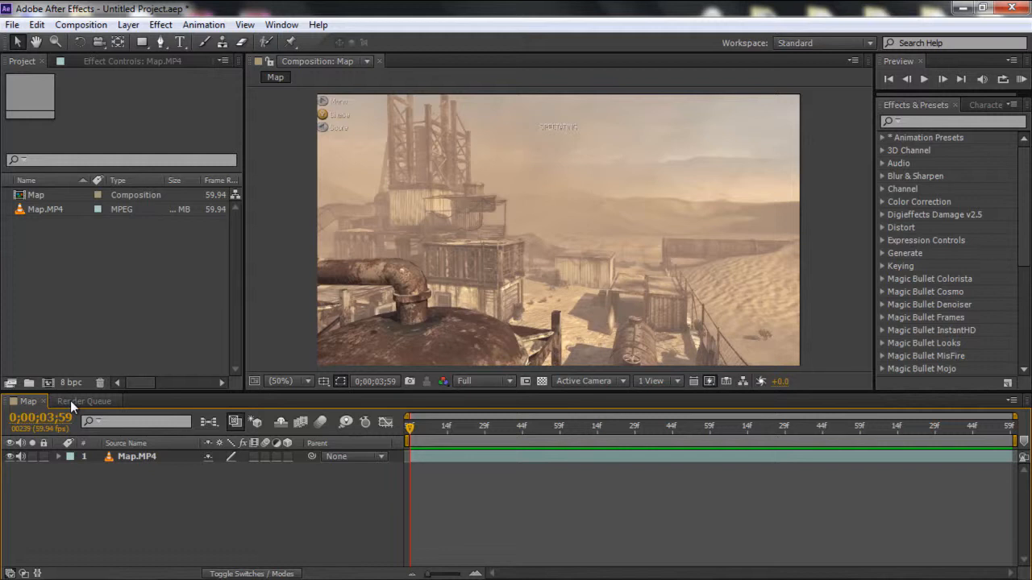
Shift the Map.MP4 layer later in the timeline and snap its start back to the playhead at 0;00;03;59.
{"action": "left_click", "coordinate": [148, 457]}
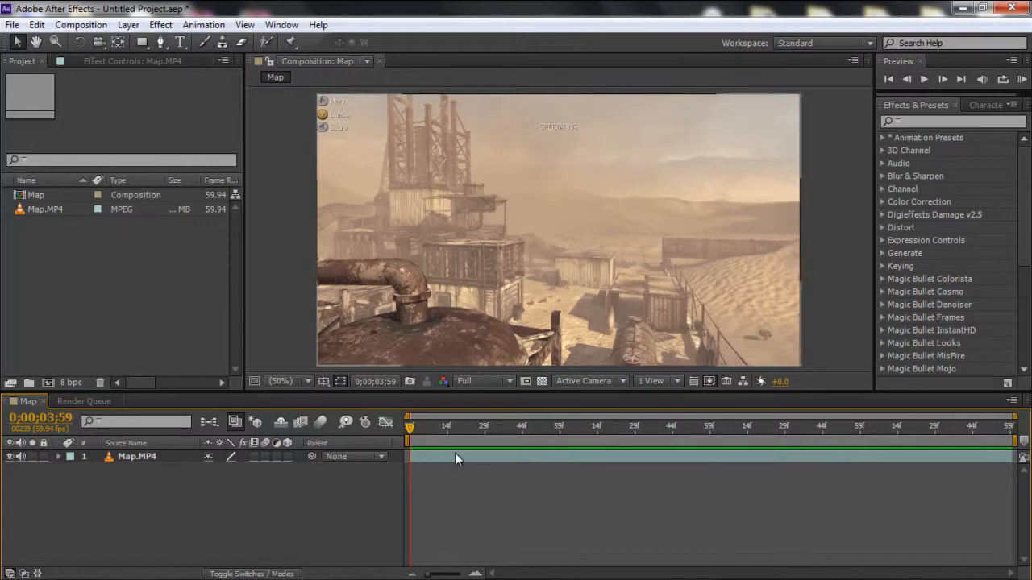
{"action": "left_click_drag", "start_coordinate": [444, 459], "coordinate": [749, 466]}
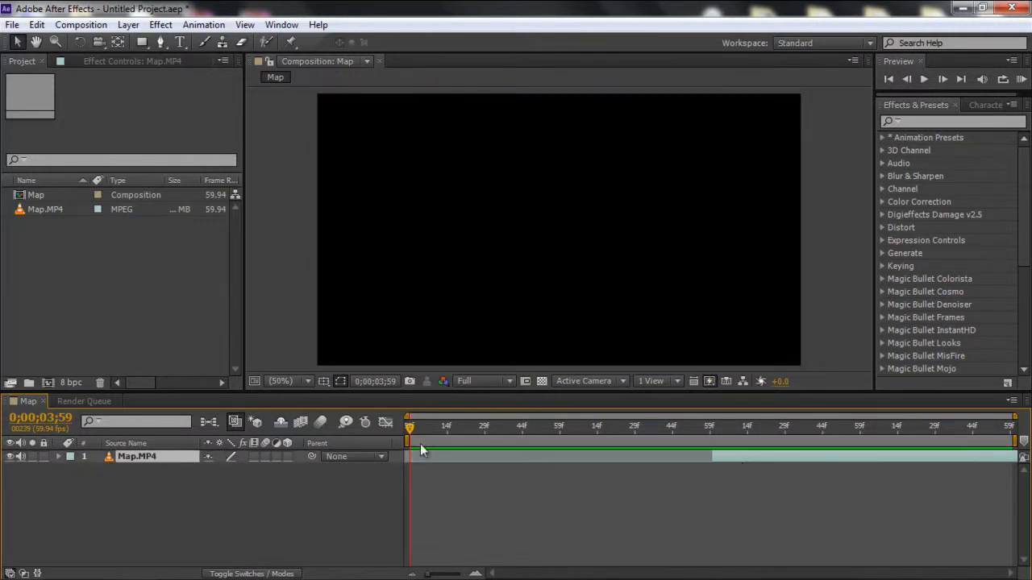
{"action": "key", "text": "["}
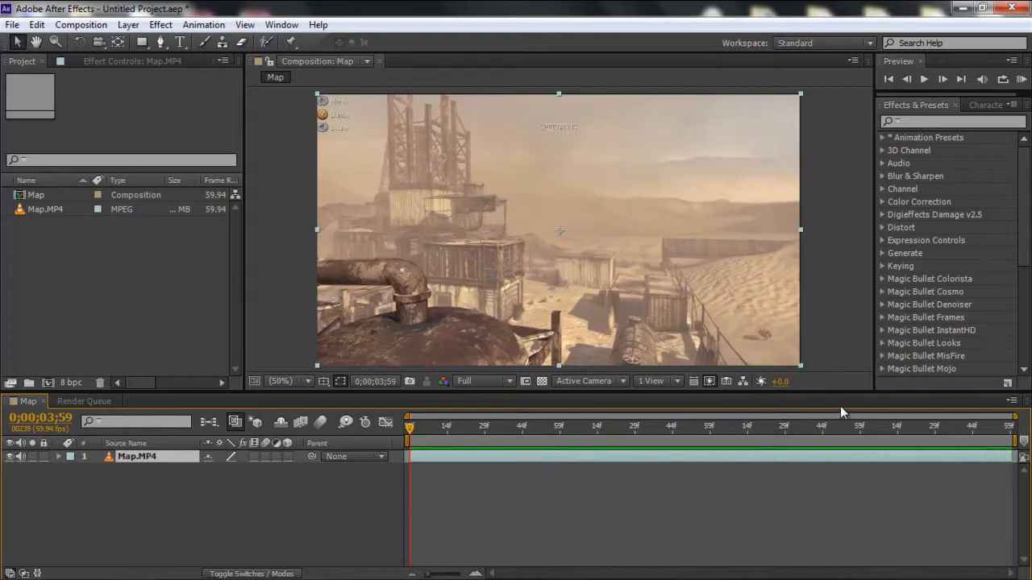
Check the finished render entry and add the Map composition to the render queue again.
{"action": "left_click", "coordinate": [68, 401]}
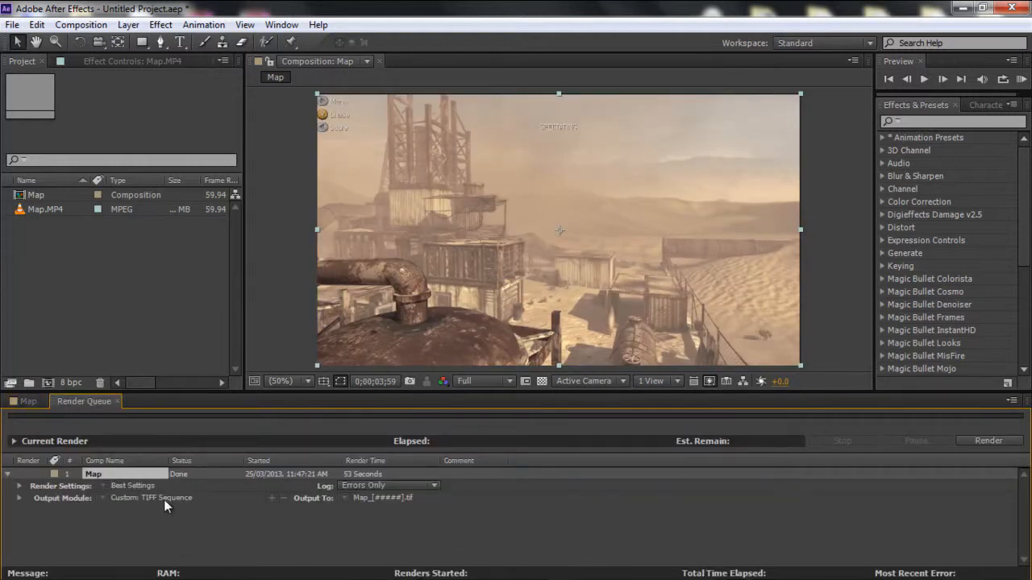
{"action": "left_click", "coordinate": [29, 402]}
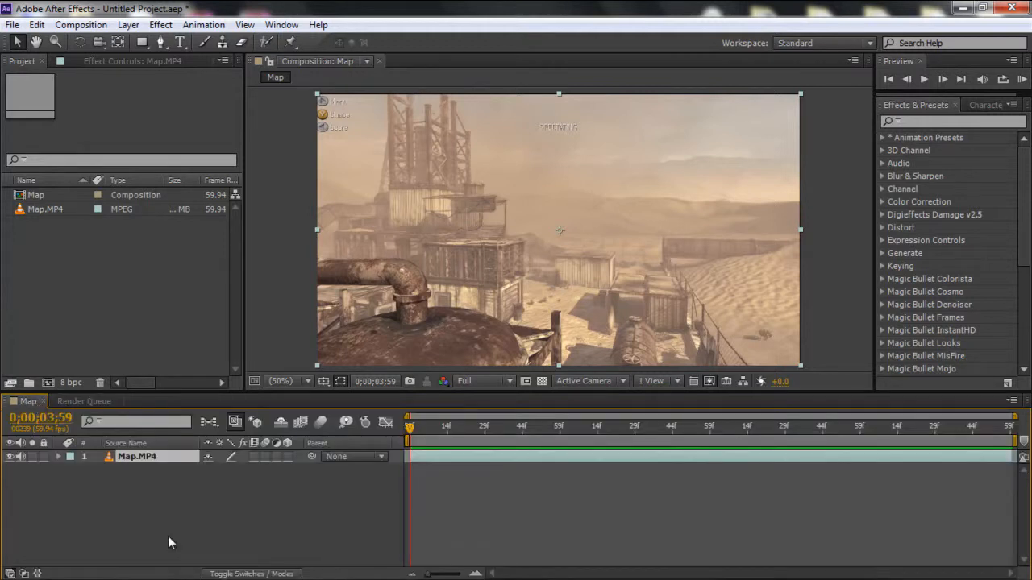
{"action": "key", "text": "ctrl+m"}
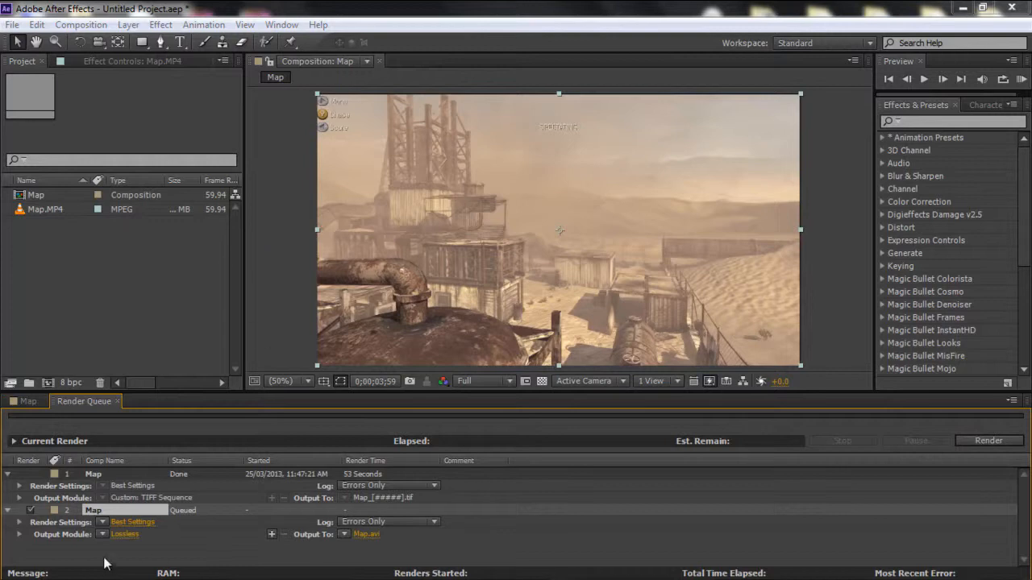
Examine the output format choices for the newly queued Map render, leaving its output module unchanged.
{"action": "left_click", "coordinate": [125, 534]}
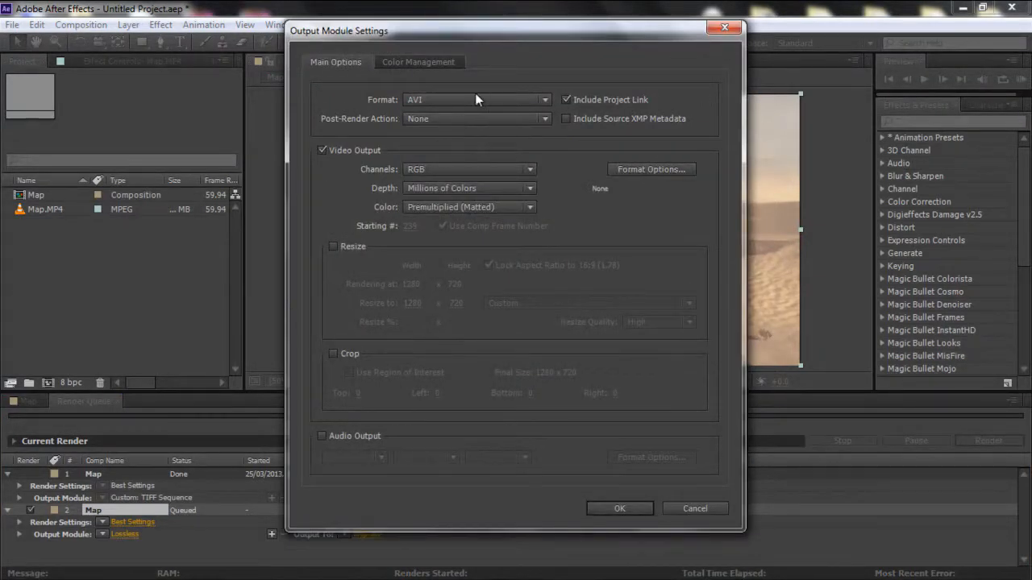
{"action": "left_click", "coordinate": [474, 97]}
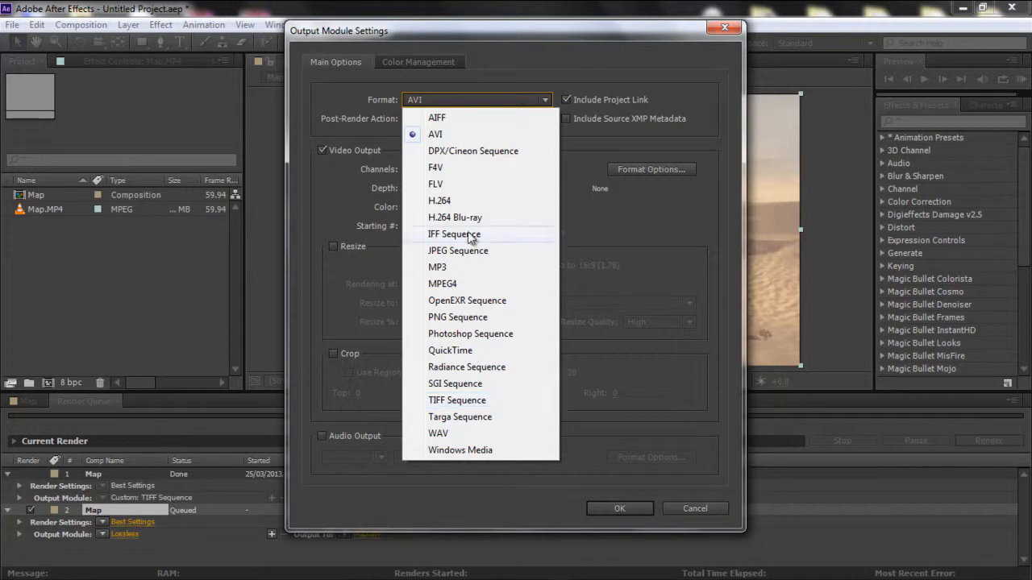
{"action": "left_click", "coordinate": [695, 510]}
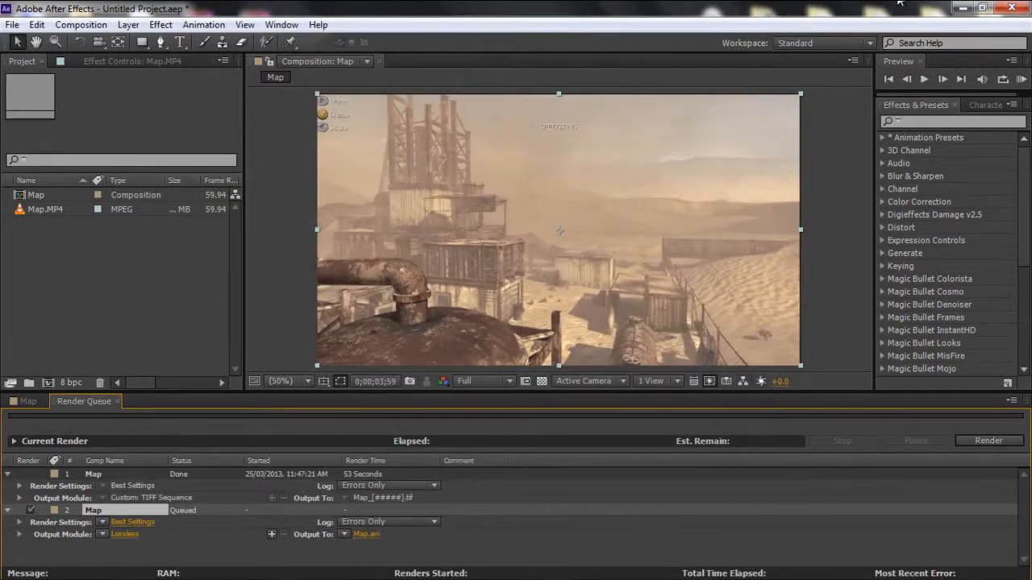
Switch to boujou and load the image sequence starting with Map_00239.tif from the tiff sequence folder in Documents.
{"action": "left_click", "coordinate": [962, 7]}
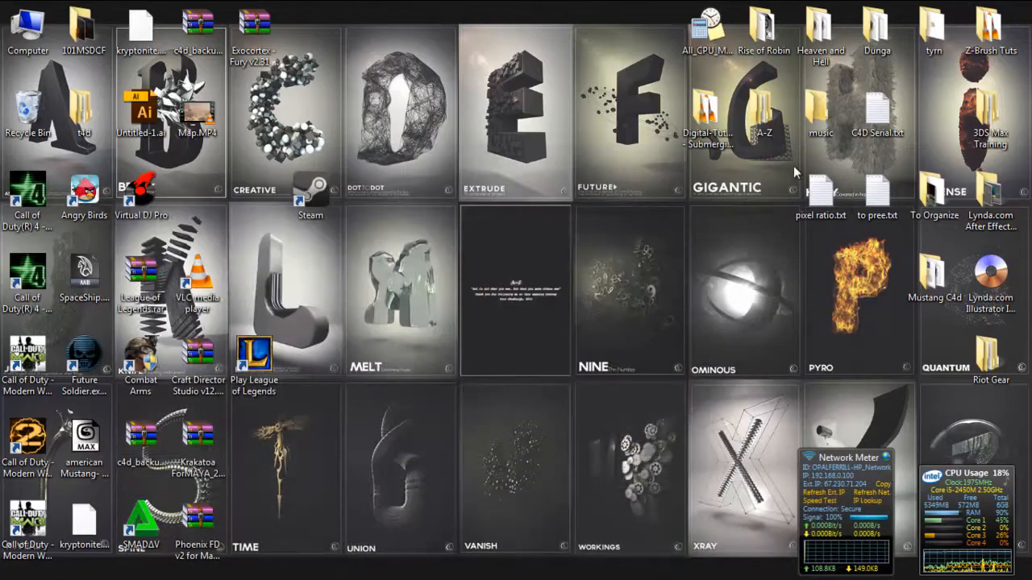
{"action": "mouse_move", "coordinate": [608, 577]}
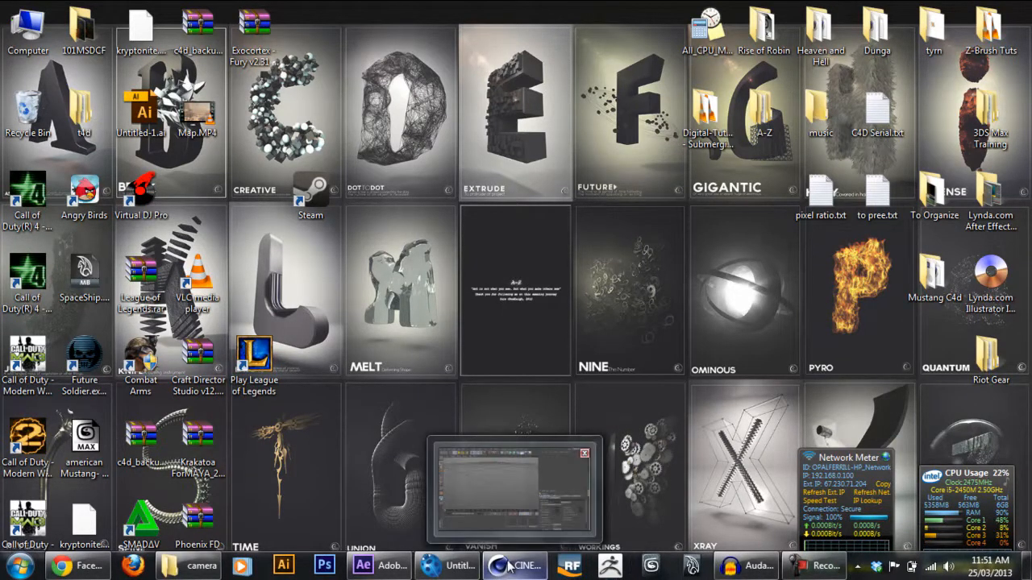
{"action": "left_click", "coordinate": [478, 564]}
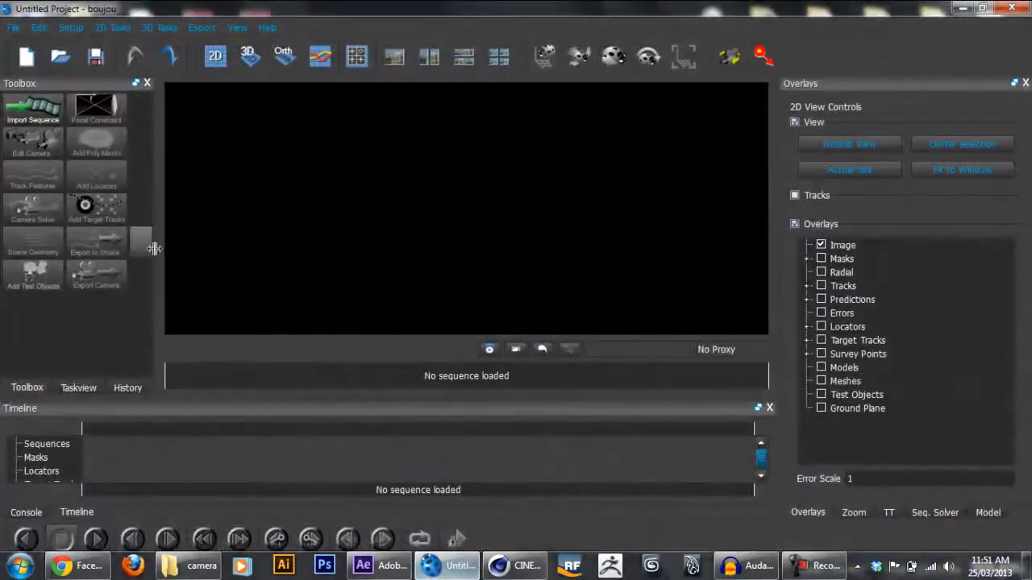
{"action": "left_click", "coordinate": [11, 110]}
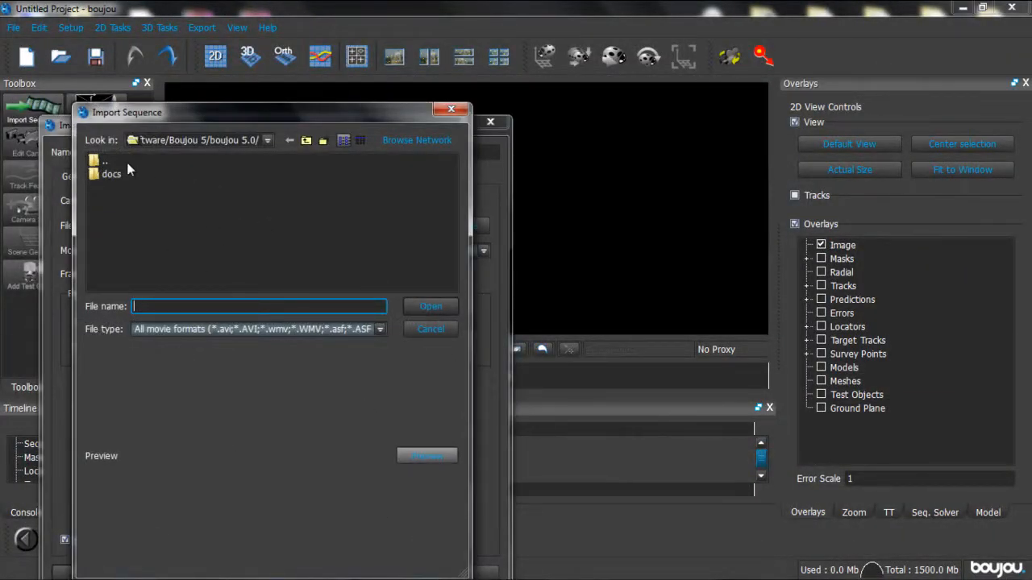
{"action": "left_click", "coordinate": [266, 140]}
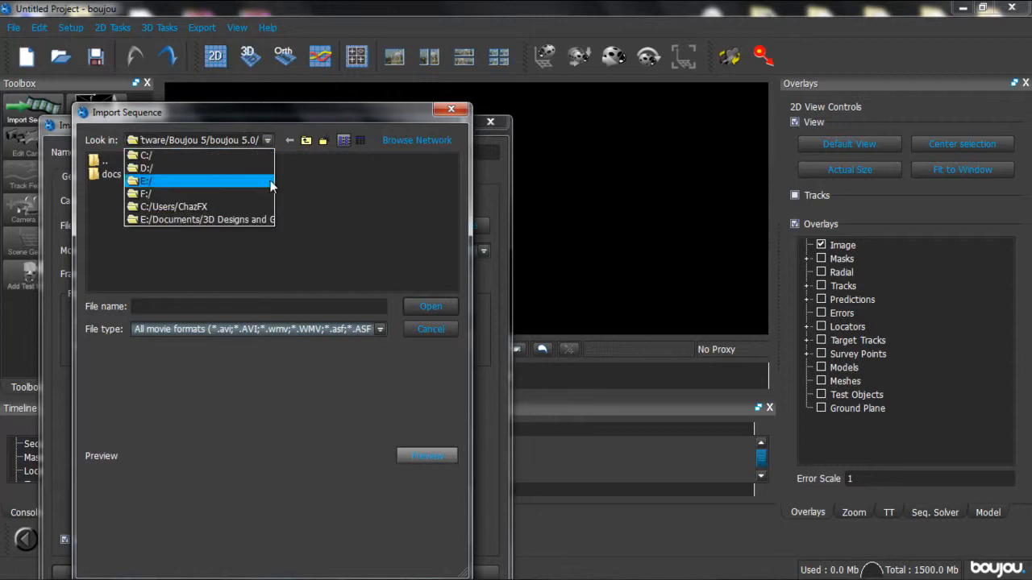
{"action": "left_click", "coordinate": [214, 206]}
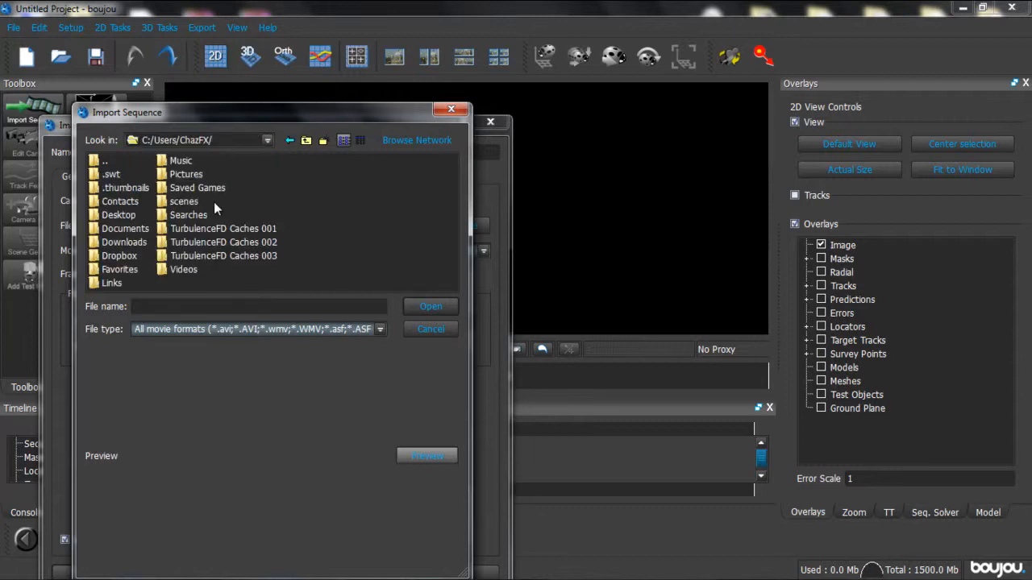
{"action": "double_click", "coordinate": [129, 228]}
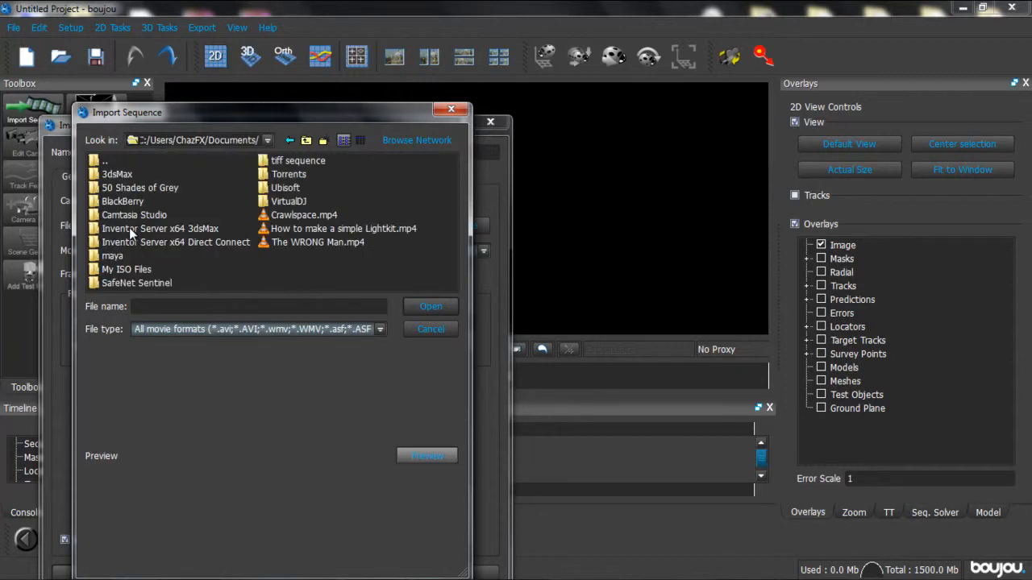
{"action": "double_click", "coordinate": [314, 160]}
{"action": "left_click", "coordinate": [118, 176]}
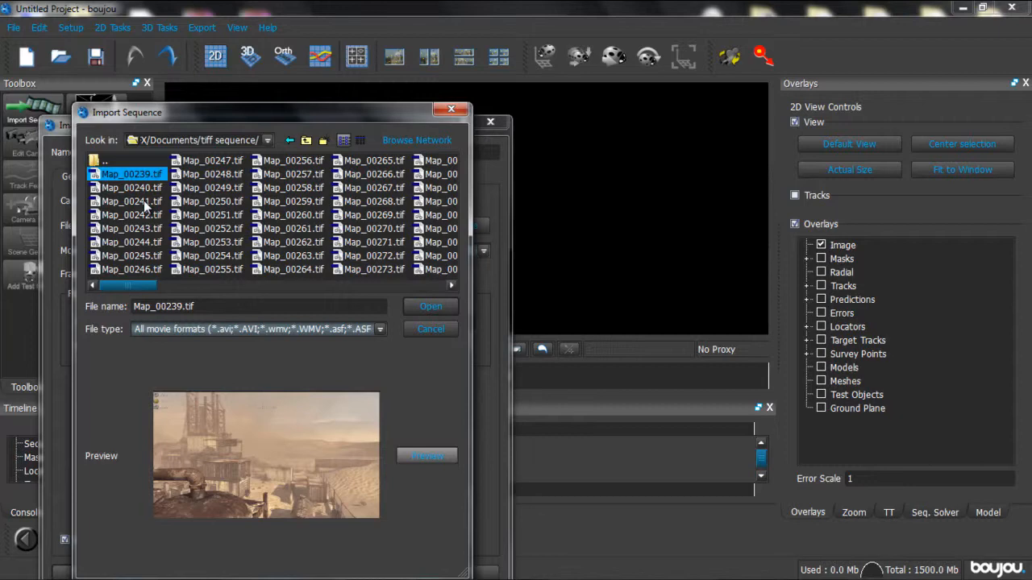
{"action": "left_click", "coordinate": [453, 306]}
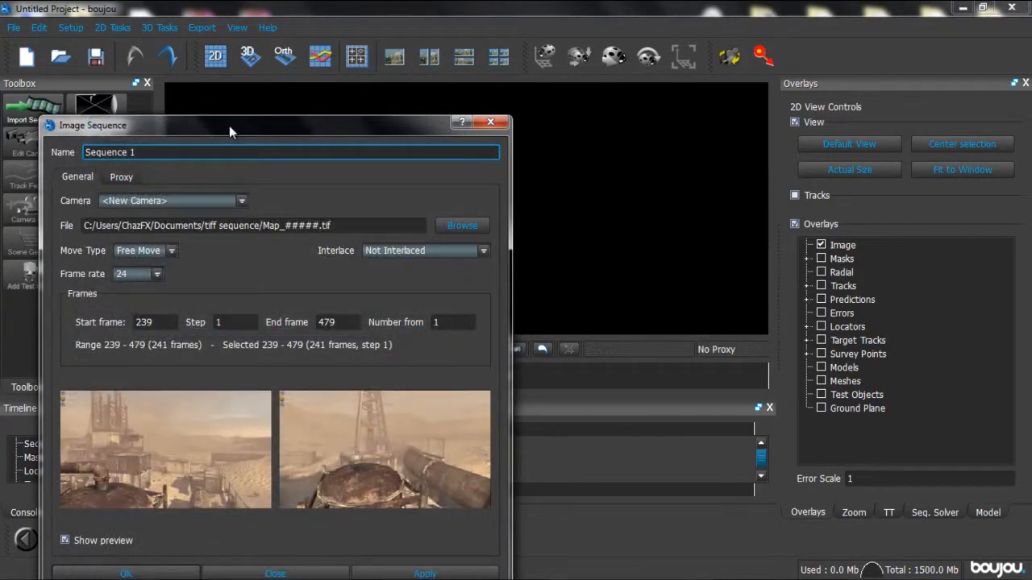
Set the frame rate of Sequence 1 to 59.94.
{"action": "left_click_drag", "start_coordinate": [228, 123], "coordinate": [272, 80]}
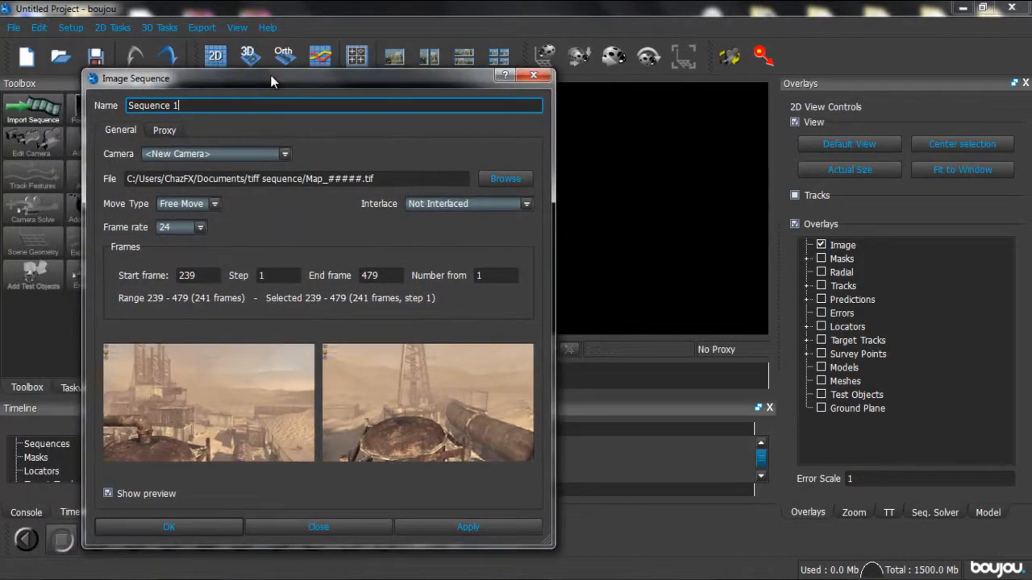
{"action": "left_click", "coordinate": [191, 228]}
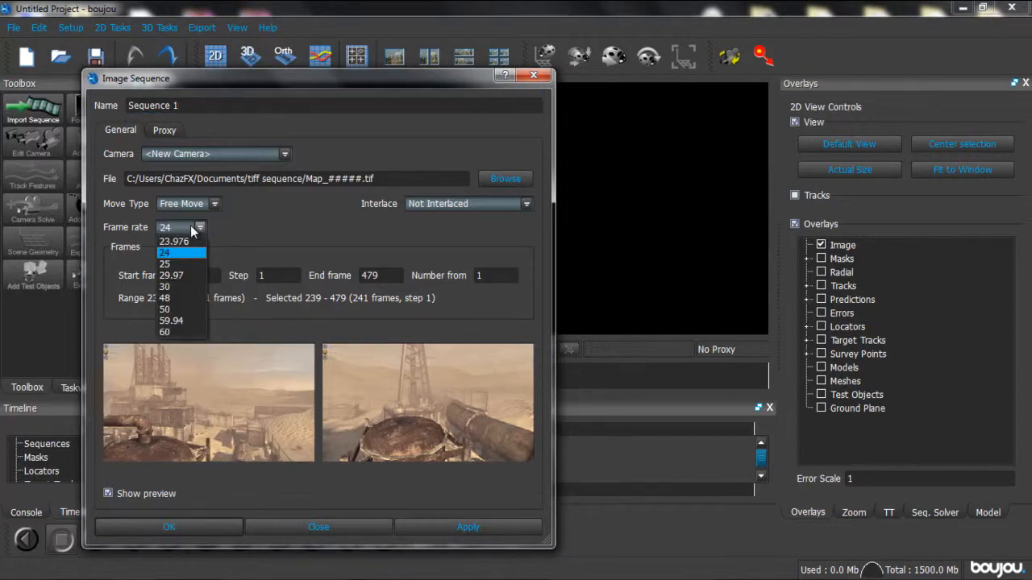
{"action": "left_click", "coordinate": [201, 320]}
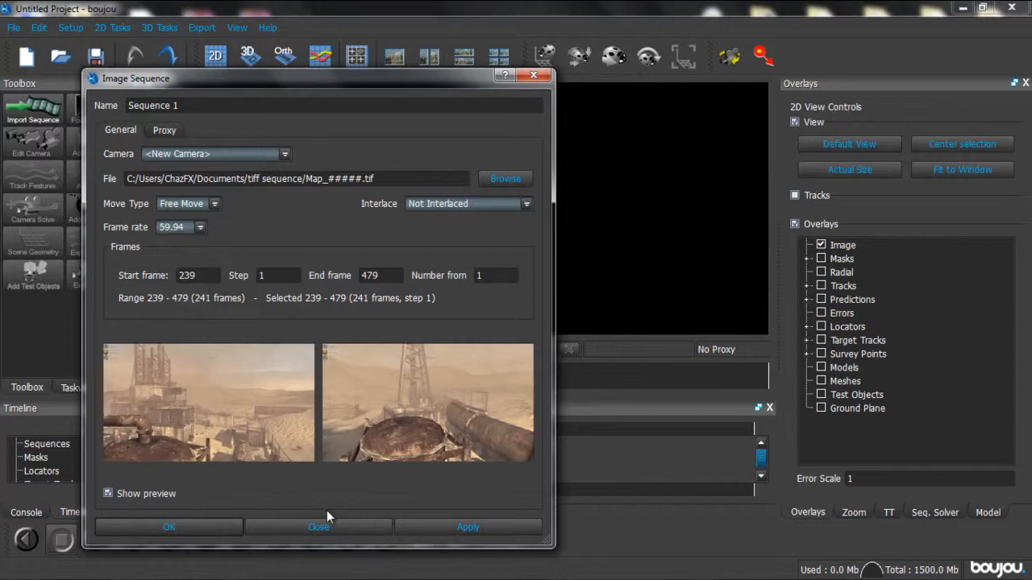
Check the Map composition's frame rate in After Effects and return to boujou.
{"action": "left_click", "coordinate": [384, 565]}
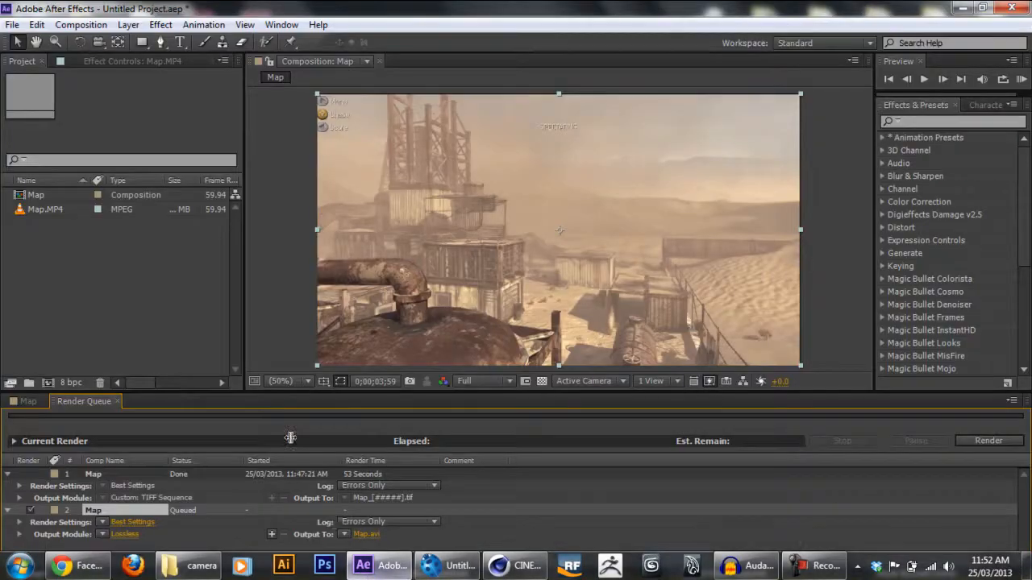
{"action": "left_click", "coordinate": [126, 198]}
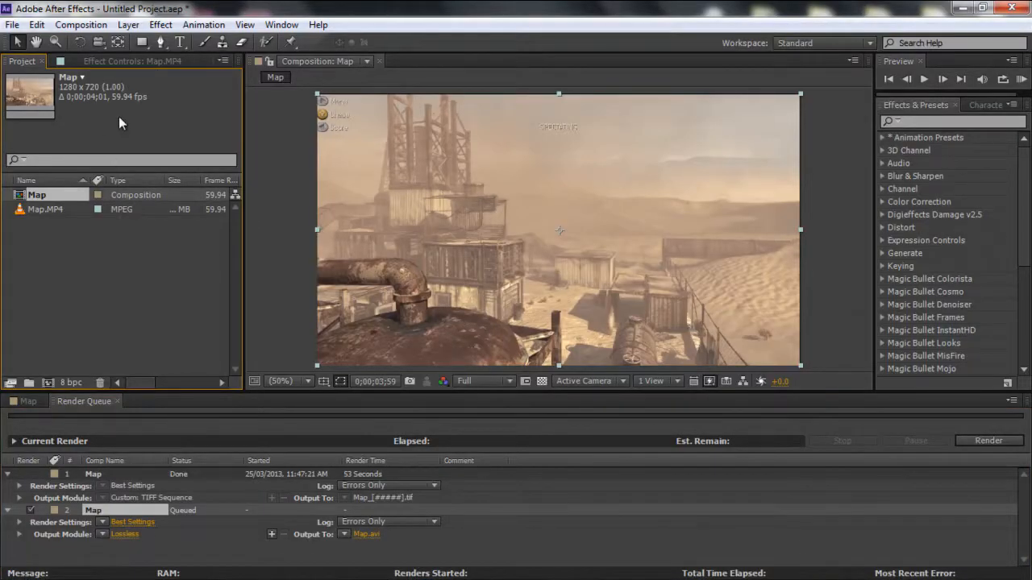
{"action": "left_click", "coordinate": [960, 7]}
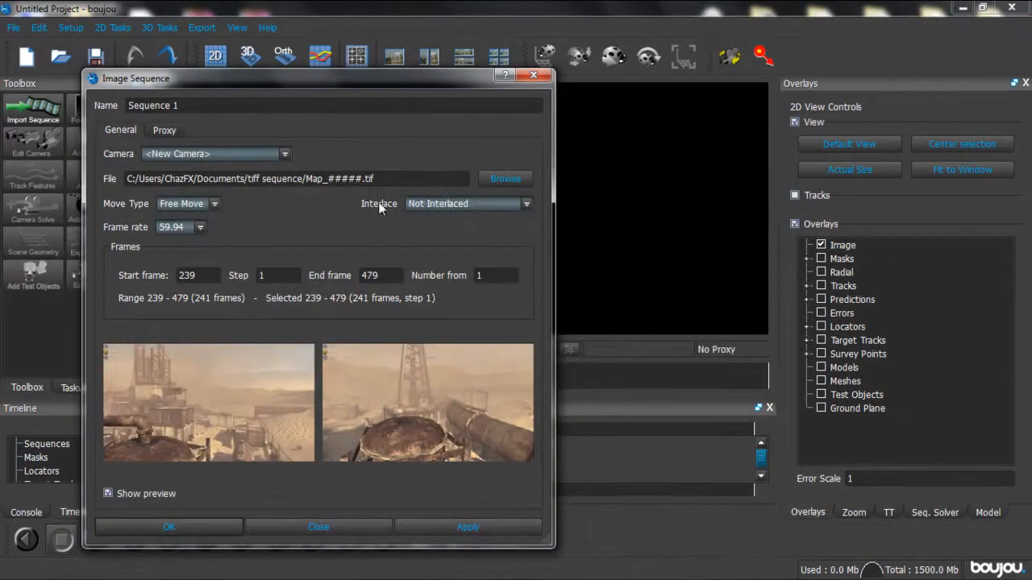
Apply the sequence import, reapply a frame rate of 59.94 to Sequence 1, and close its settings.
{"action": "left_click", "coordinate": [466, 527]}
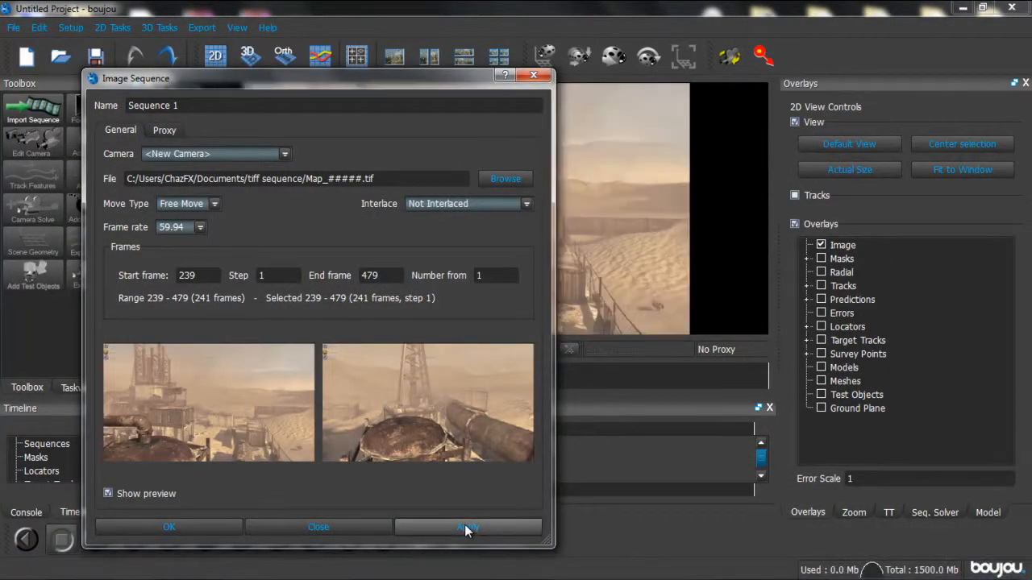
{"action": "left_click", "coordinate": [198, 228]}
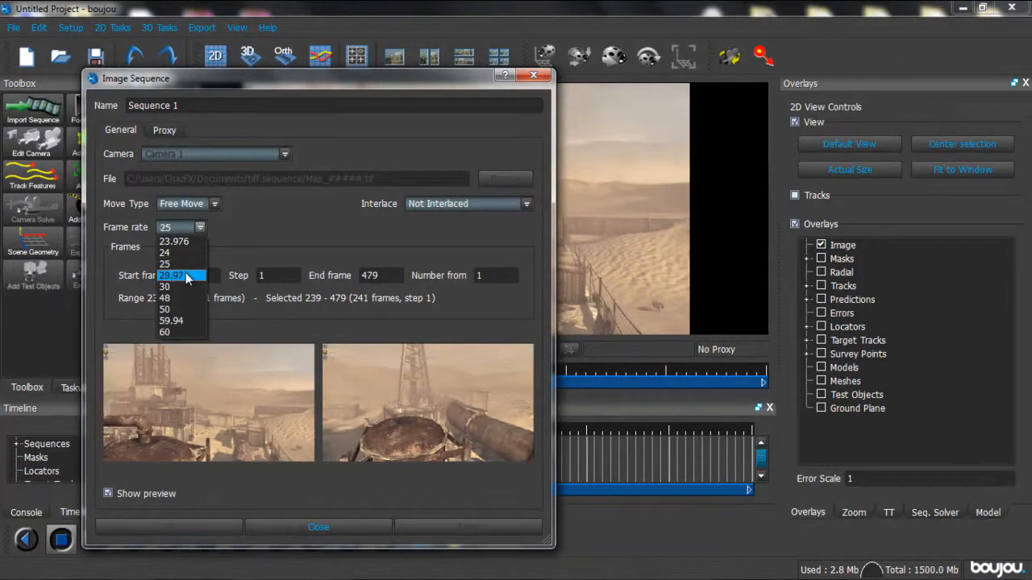
{"action": "left_click", "coordinate": [187, 320]}
{"action": "left_click", "coordinate": [436, 530]}
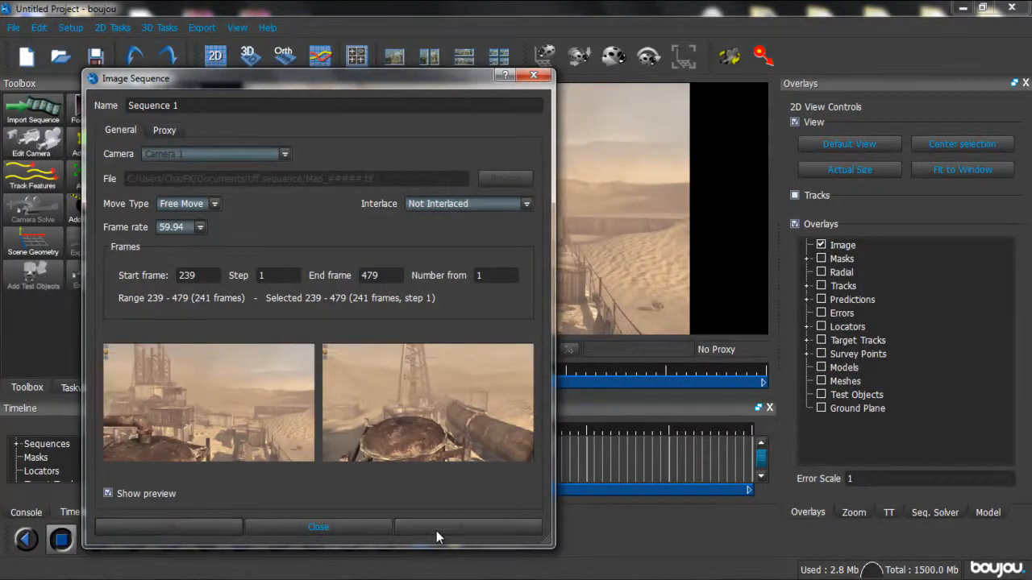
{"action": "left_click", "coordinate": [318, 527]}
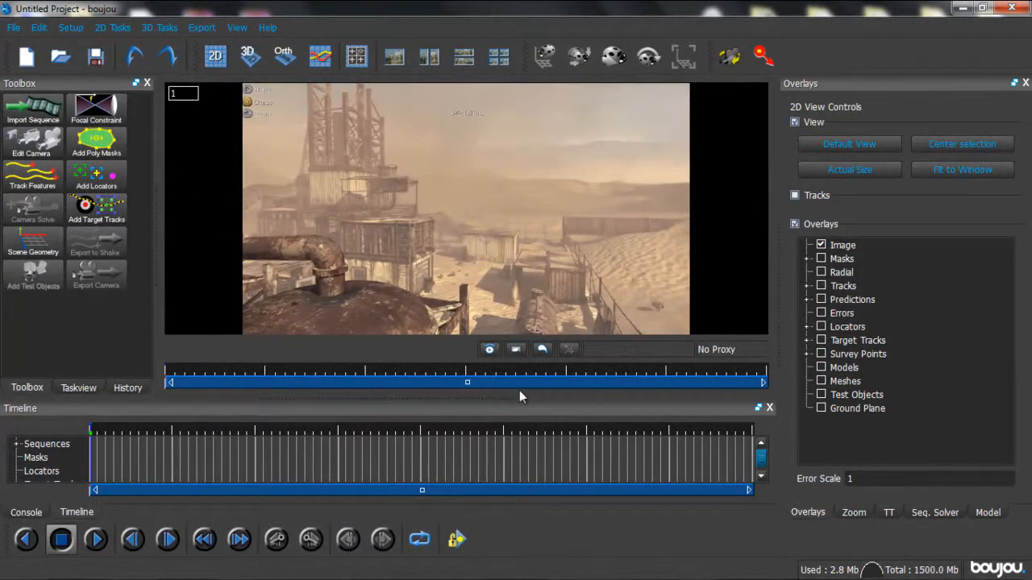
Track features on all frames of Sequence 1, with the advanced feature-detection sensitivity raised above its default.
{"action": "mouse_move", "coordinate": [91, 425]}
{"action": "left_mouse_down"}
{"action": "mouse_move", "coordinate": [422, 429]}
{"action": "mouse_move", "coordinate": [84, 429]}
{"action": "left_mouse_up"}
{"action": "left_click", "coordinate": [42, 179]}
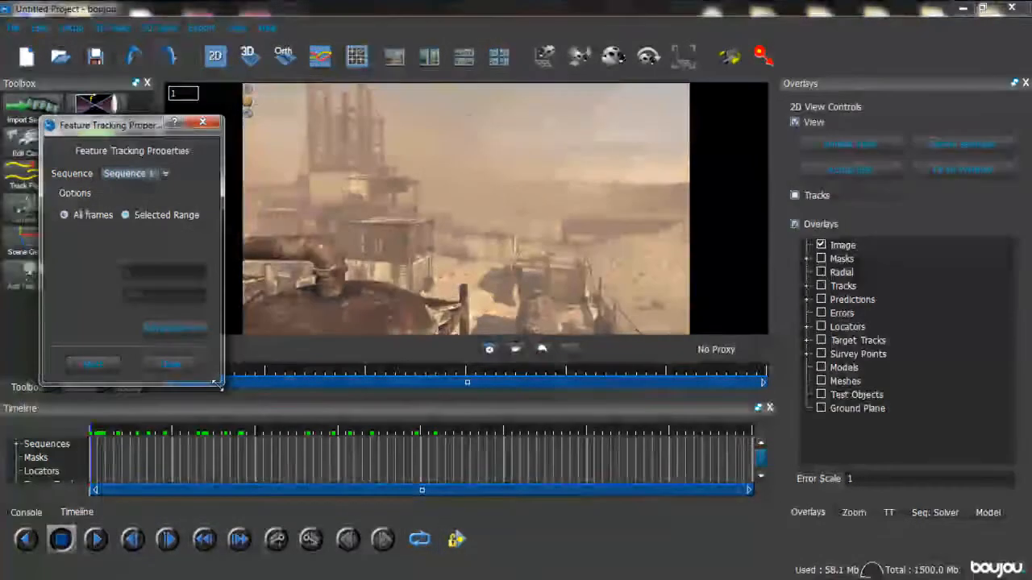
{"action": "left_click", "coordinate": [191, 331]}
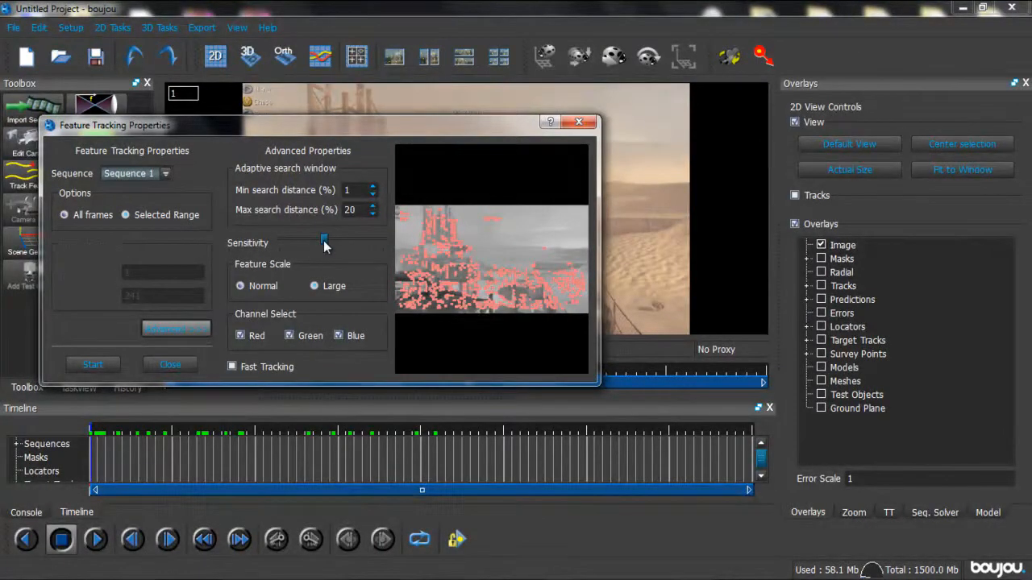
{"action": "left_click_drag", "start_coordinate": [324, 241], "coordinate": [353, 241]}
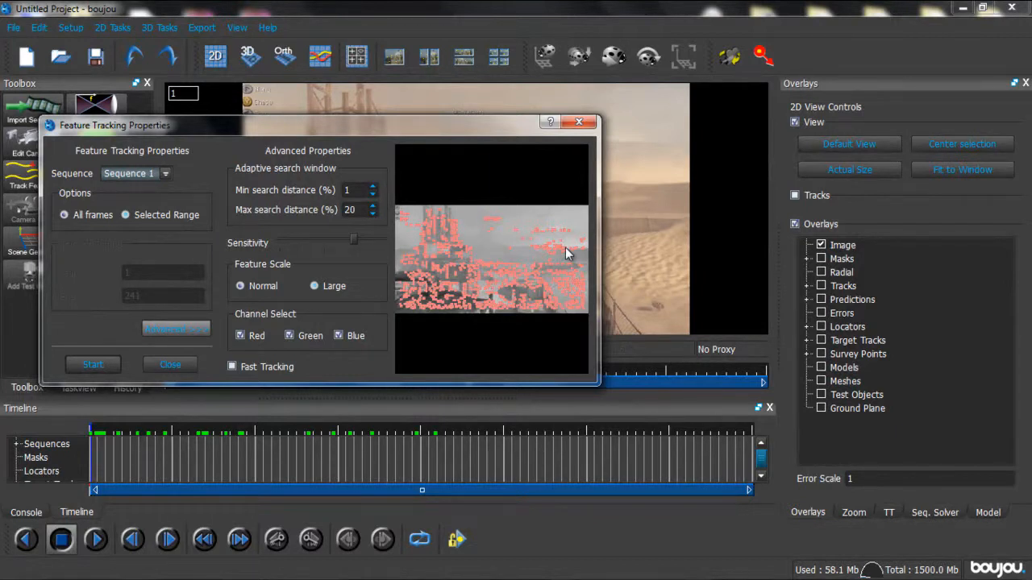
{"action": "left_click", "coordinate": [93, 365]}
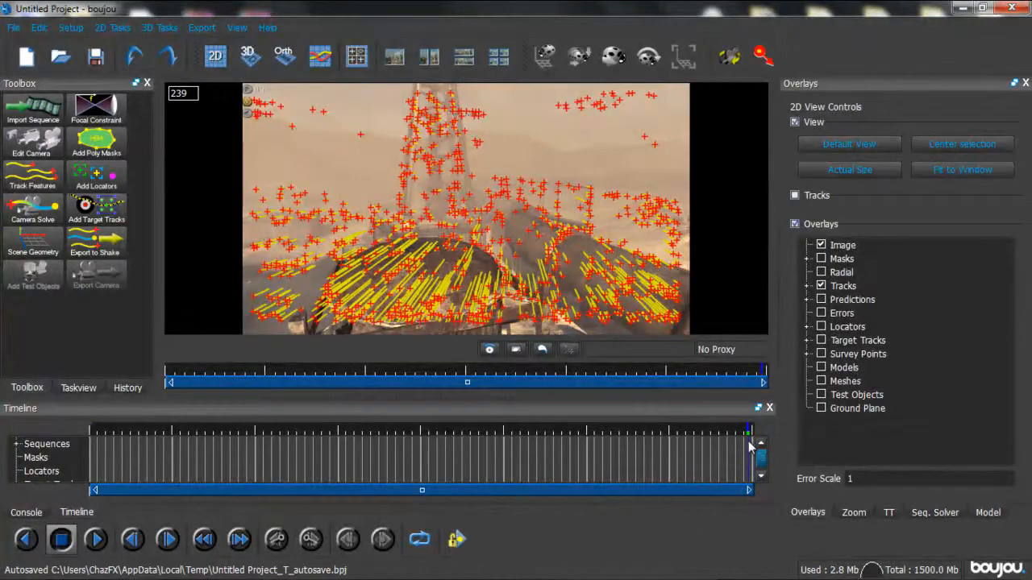
Review the tracked features near the end of the sequence and run a camera solve on all frames of Sequence 1.
{"action": "left_click_drag", "start_coordinate": [749, 435], "coordinate": [691, 437]}
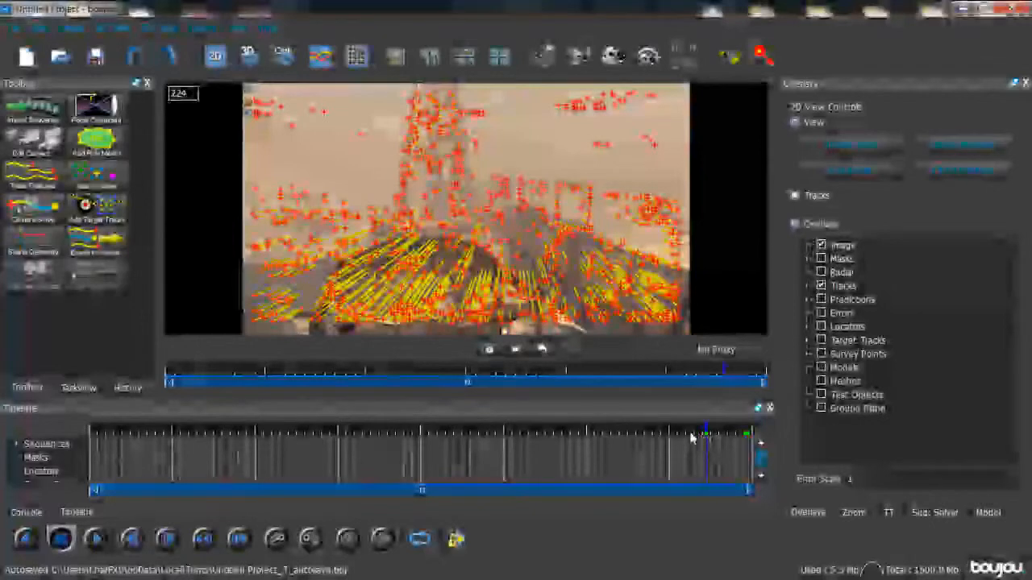
{"action": "left_click_drag", "start_coordinate": [691, 437], "coordinate": [770, 436]}
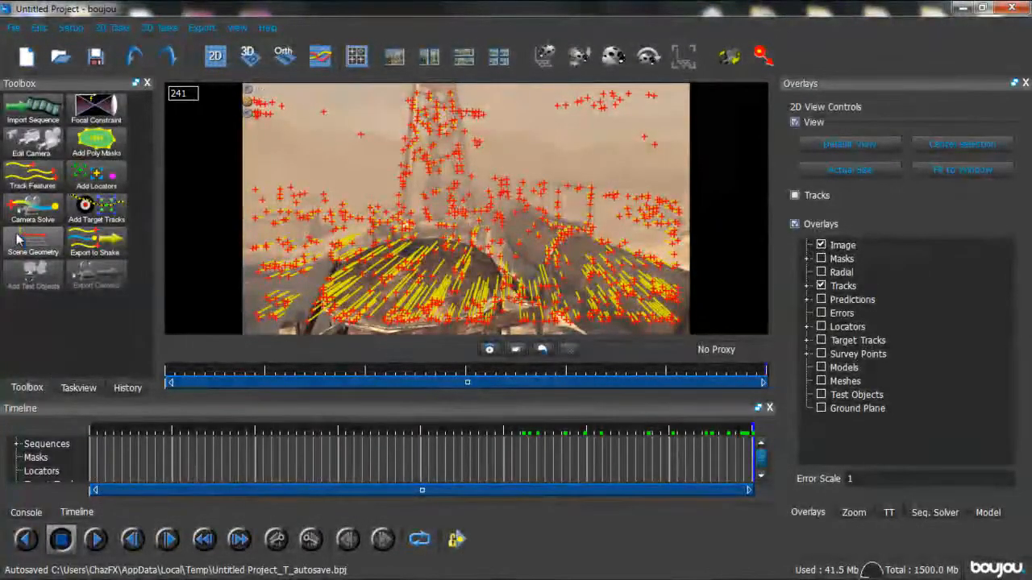
{"action": "left_click", "coordinate": [32, 208]}
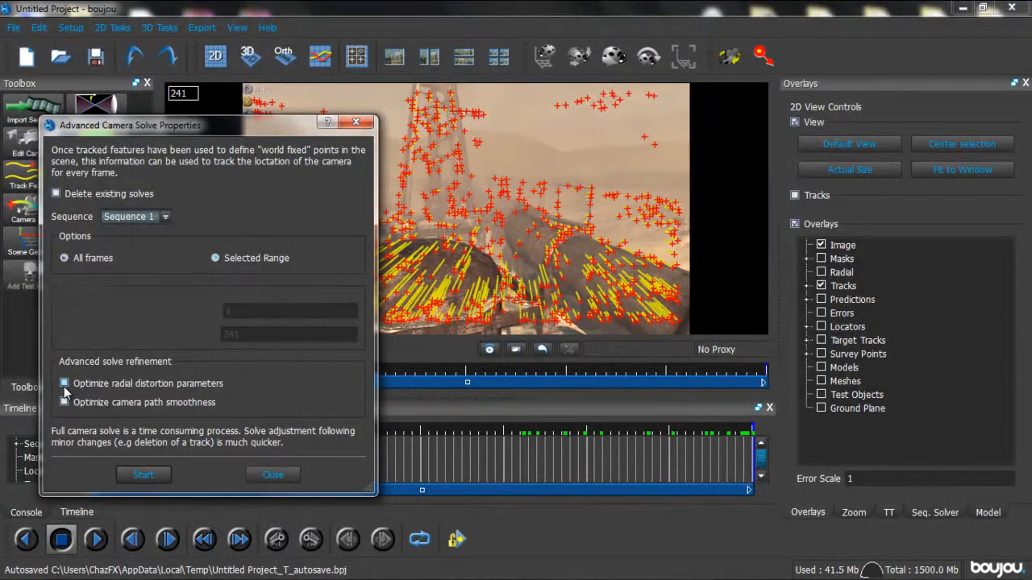
{"action": "left_click", "coordinate": [134, 470]}
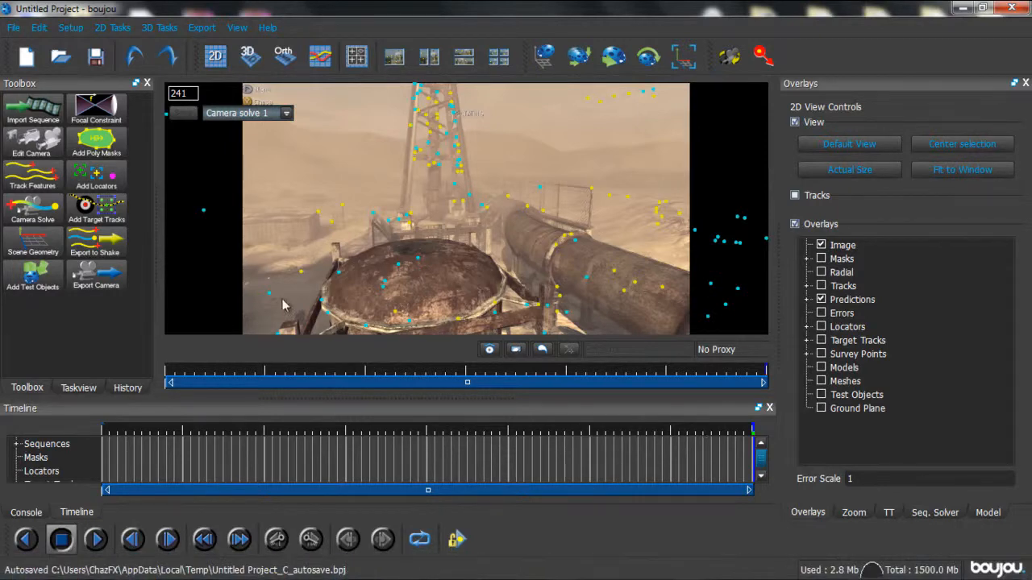
Inspect the solved points in the 3D view and over the footage in the 2D view around the final frames.
{"action": "left_click", "coordinate": [250, 56]}
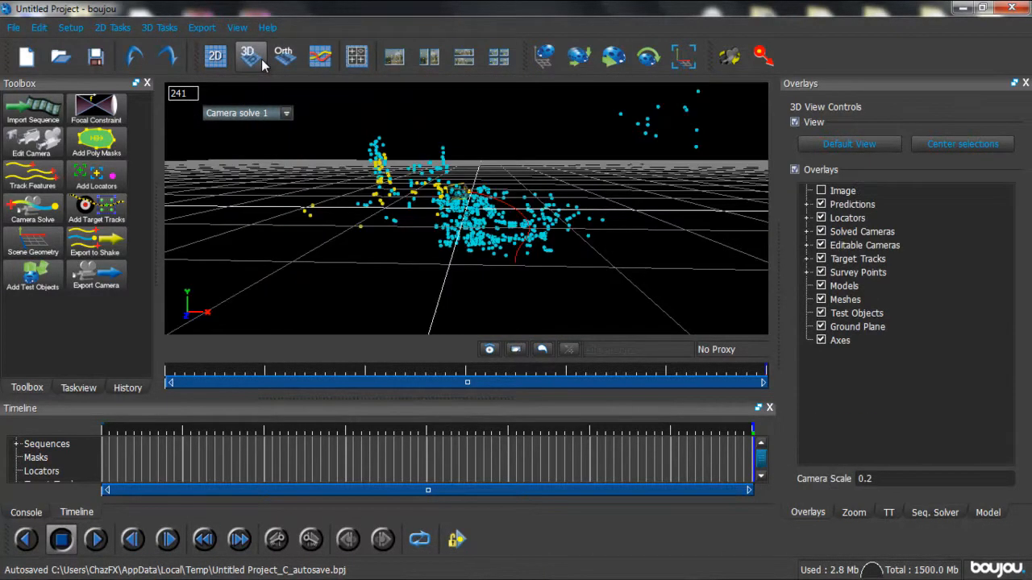
{"action": "left_click_drag", "start_coordinate": [749, 429], "coordinate": [700, 432]}
{"action": "left_click", "coordinate": [216, 56]}
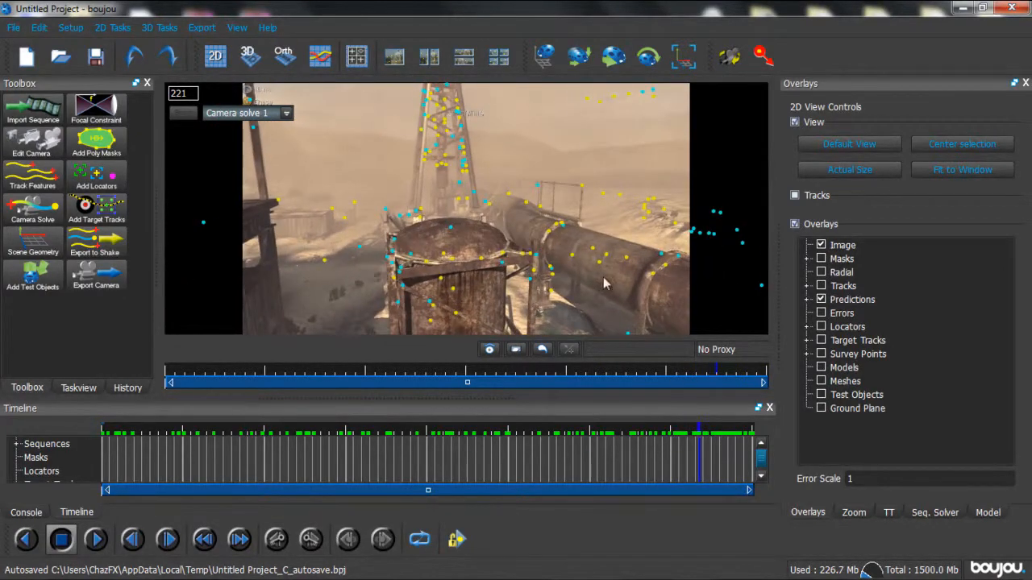
{"action": "left_click_drag", "start_coordinate": [388, 95], "coordinate": [703, 282]}
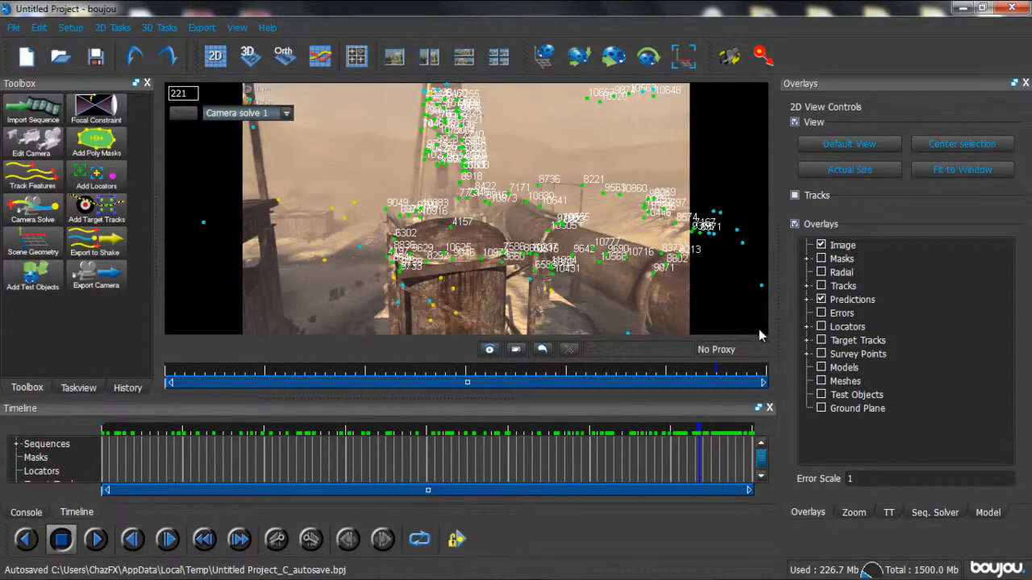
{"action": "left_click", "coordinate": [716, 278]}
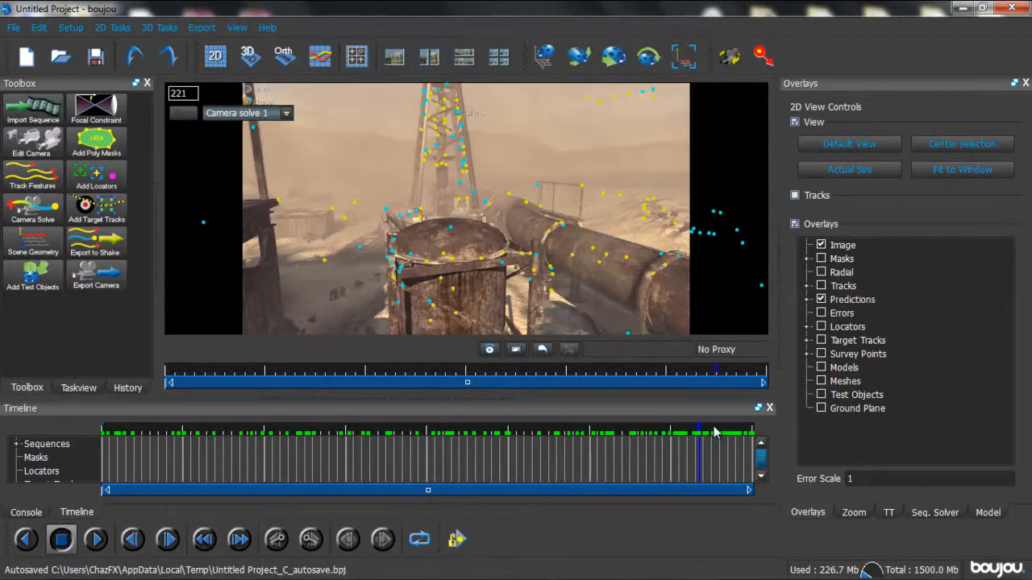
{"action": "left_click_drag", "start_coordinate": [701, 434], "coordinate": [750, 423]}
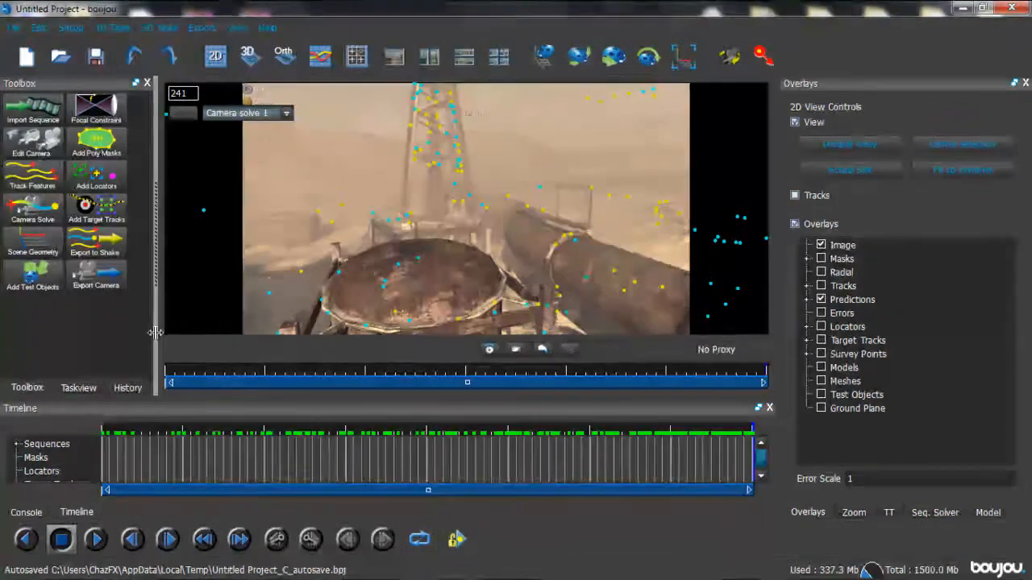
Begin exporting the camera from Camera solve 1 with Cinema 4D (*.c4d) as the export type.
{"action": "left_click", "coordinate": [98, 278]}
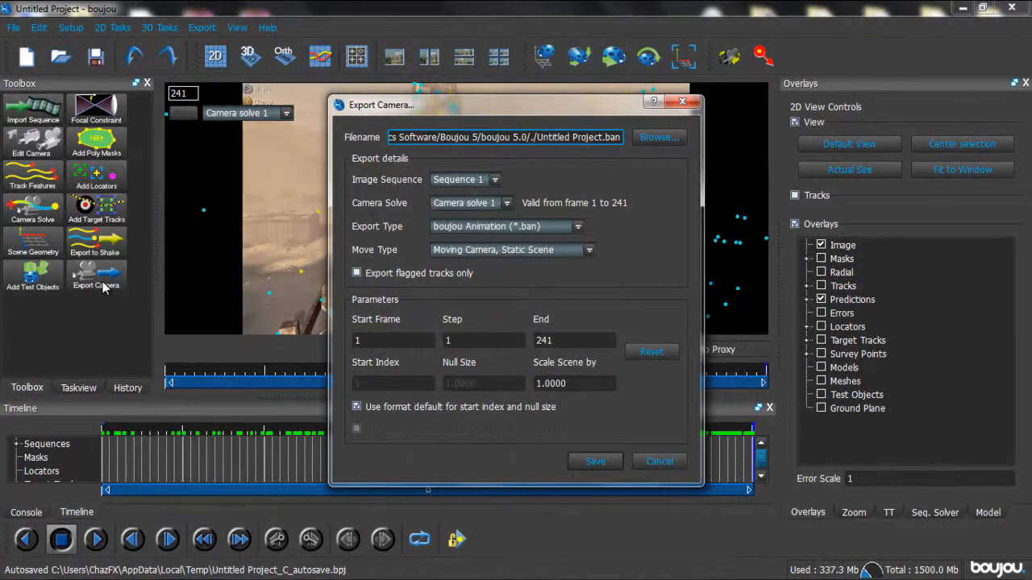
{"action": "left_click", "coordinate": [469, 228]}
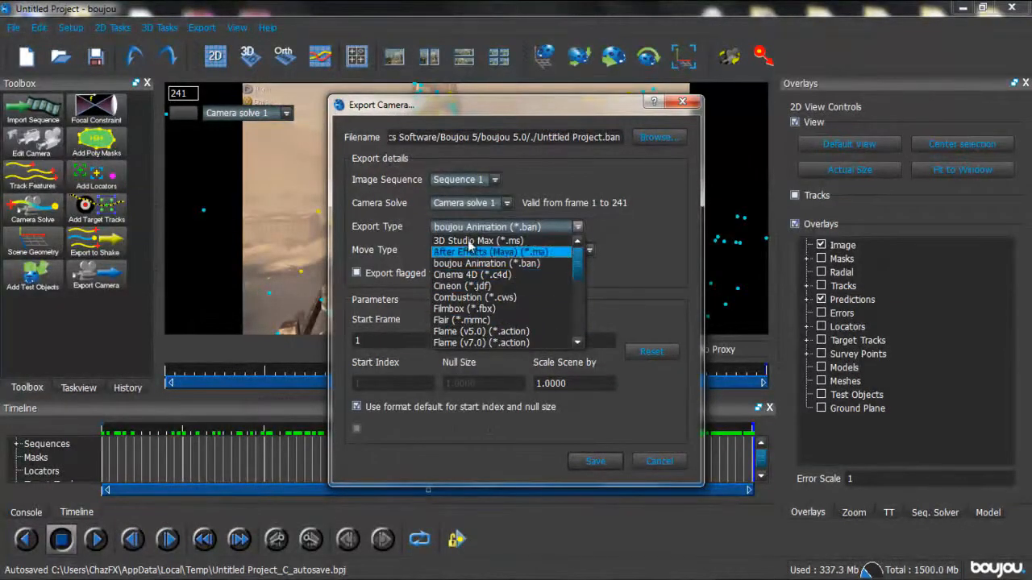
{"action": "left_click", "coordinate": [520, 274]}
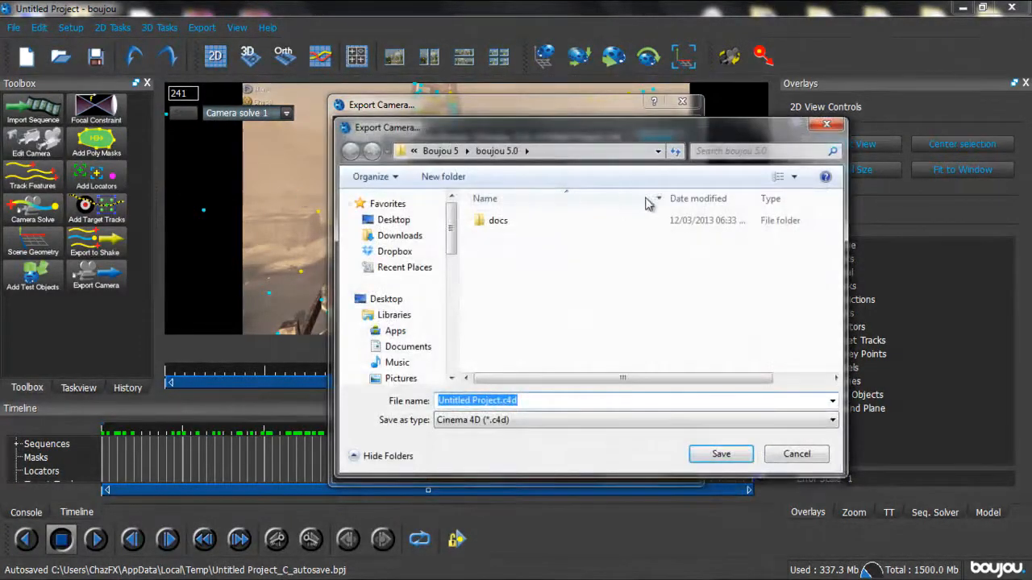
Save the camera export as Untitled Project.c4d in the tiff sequence folder in Documents.
{"action": "left_click_drag", "start_coordinate": [451, 226], "coordinate": [454, 270]}
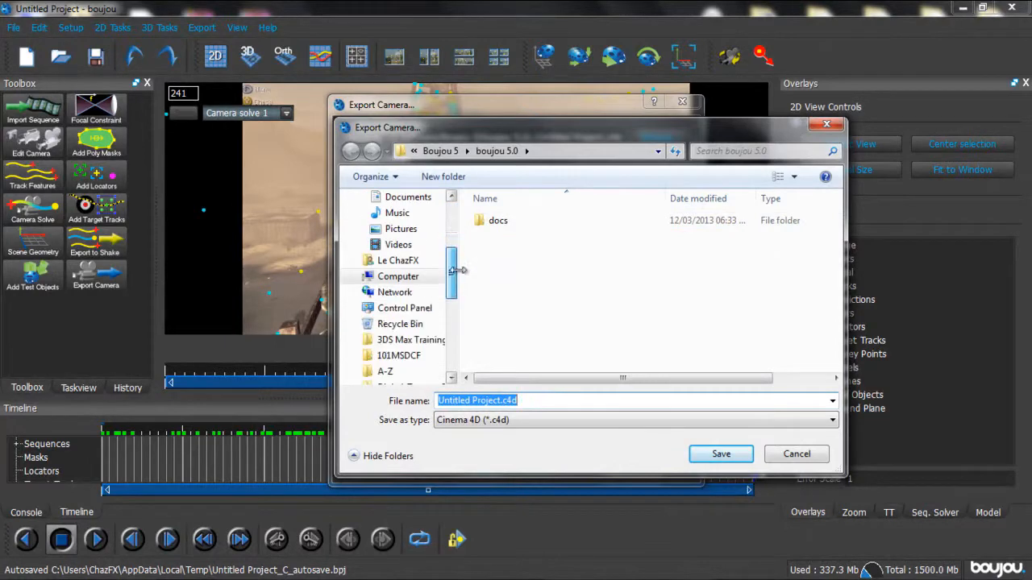
{"action": "left_click", "coordinate": [428, 201]}
{"action": "scroll", "coordinate": [804, 344], "scroll_direction": "down", "scroll_amount": 4}
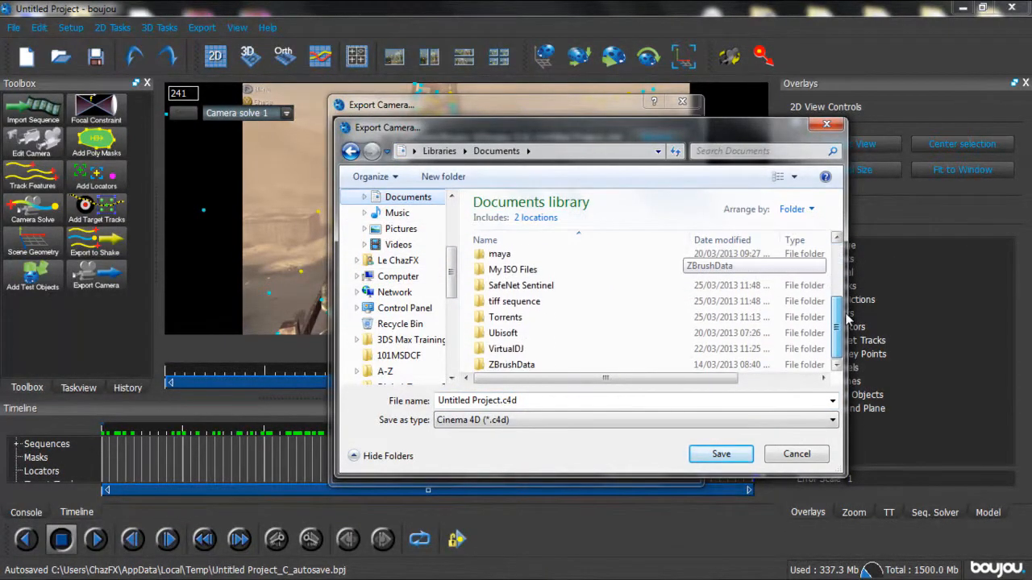
{"action": "double_click", "coordinate": [648, 300]}
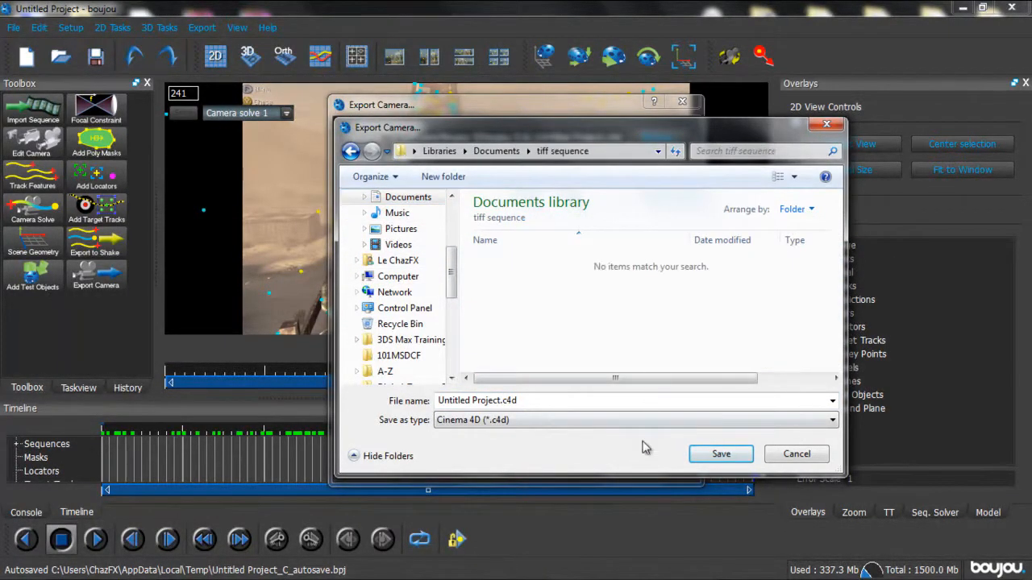
{"action": "left_click", "coordinate": [734, 456]}
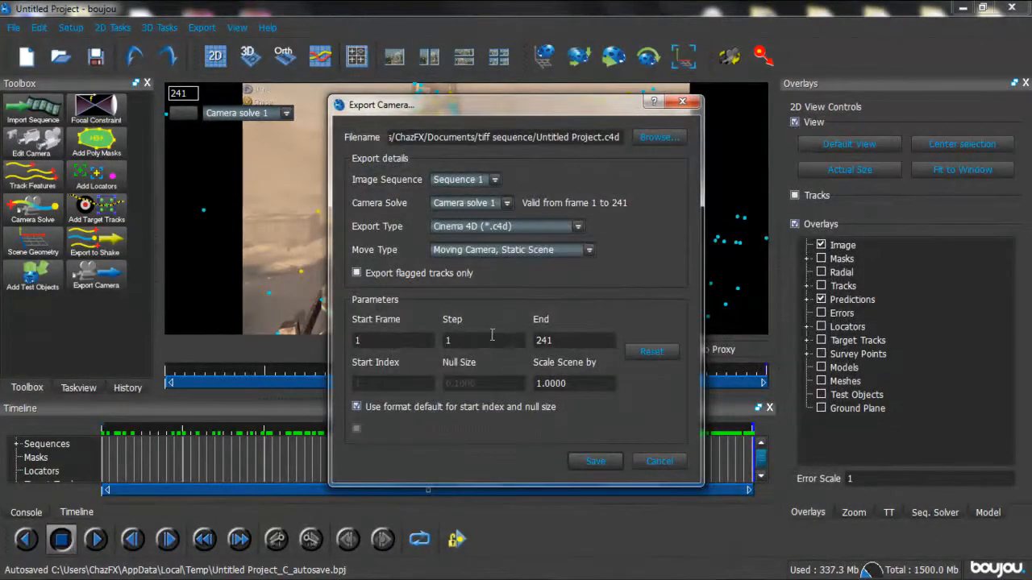
{"action": "left_click", "coordinate": [543, 384]}
{"action": "left_click", "coordinate": [607, 464]}
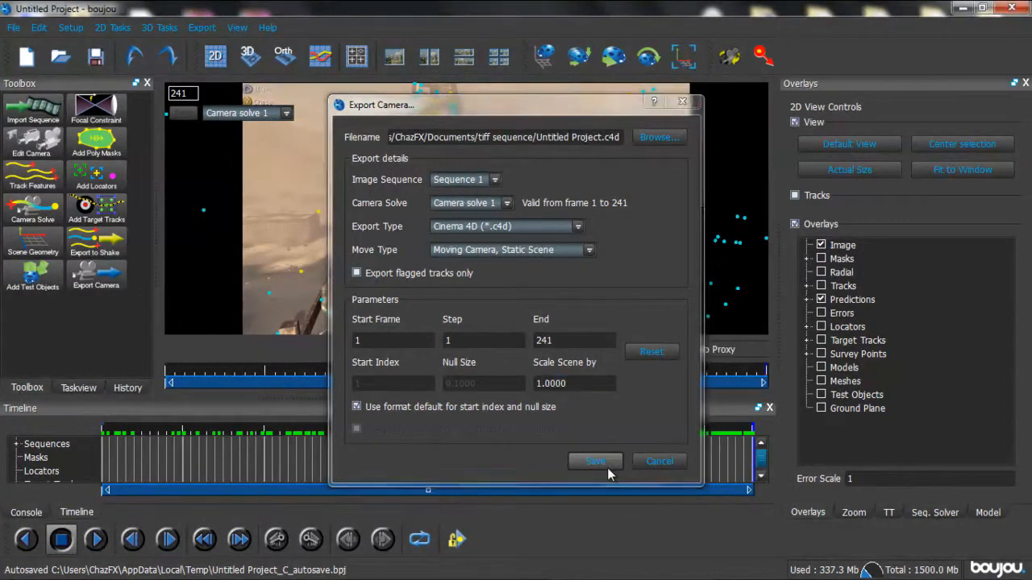
Close After Effects without saving its project and switch to a maximized CINEMA 4D window.
{"action": "mouse_move", "coordinate": [591, 571]}
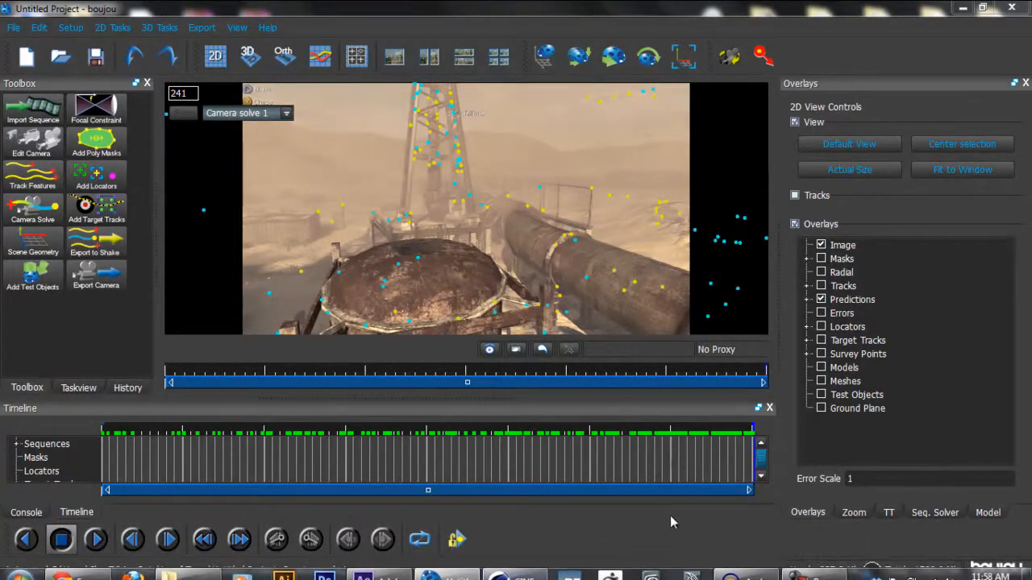
{"action": "left_click", "coordinate": [516, 565]}
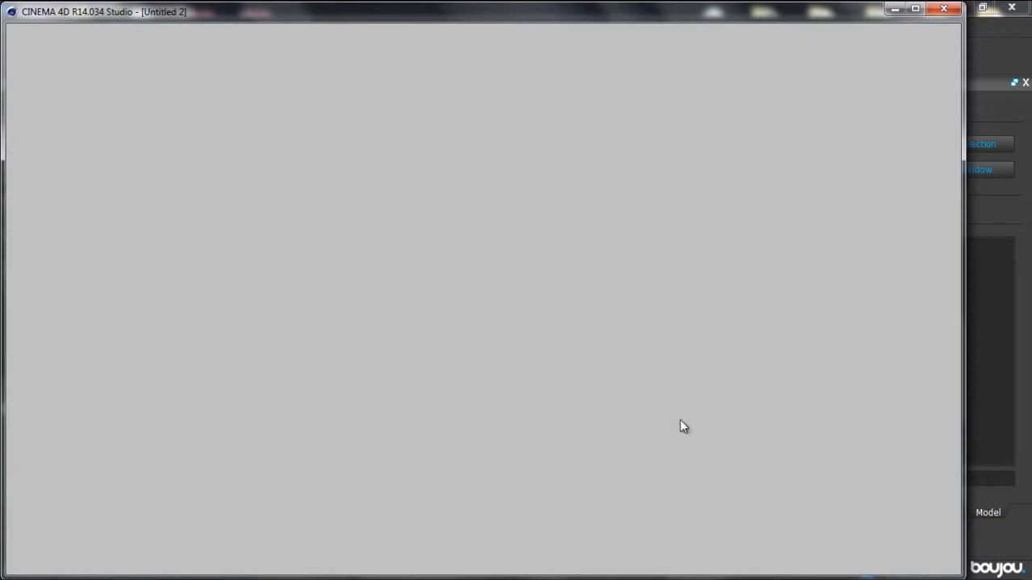
{"action": "left_click", "coordinate": [375, 571]}
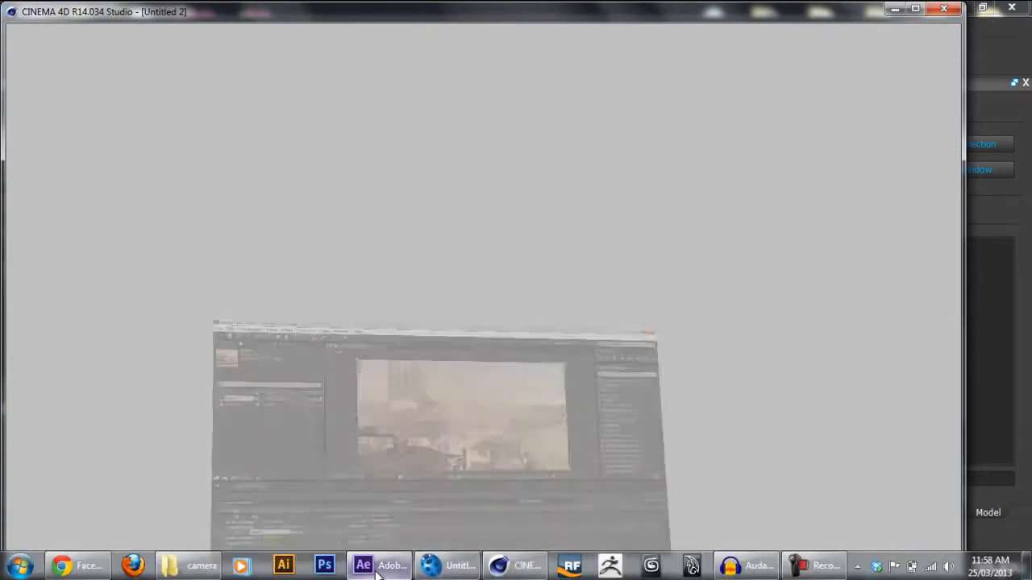
{"action": "key", "text": "ctrl+q"}
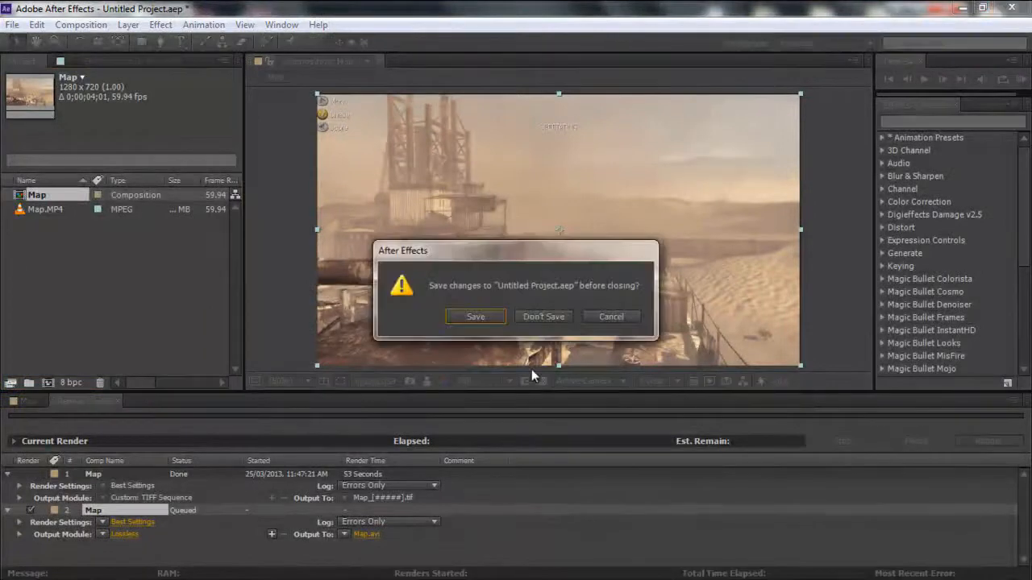
{"action": "left_click", "coordinate": [535, 317]}
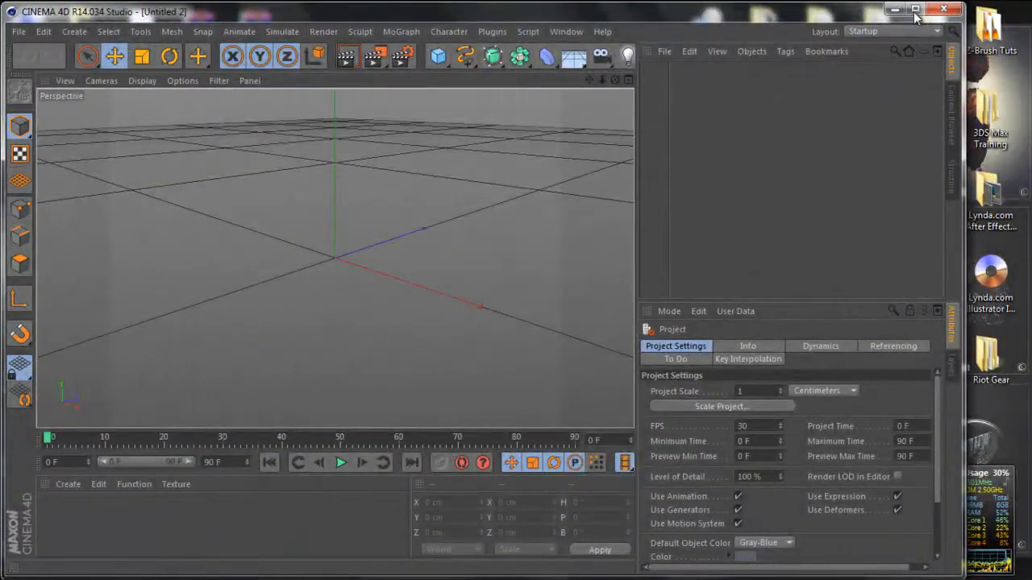
{"action": "left_click", "coordinate": [914, 8]}
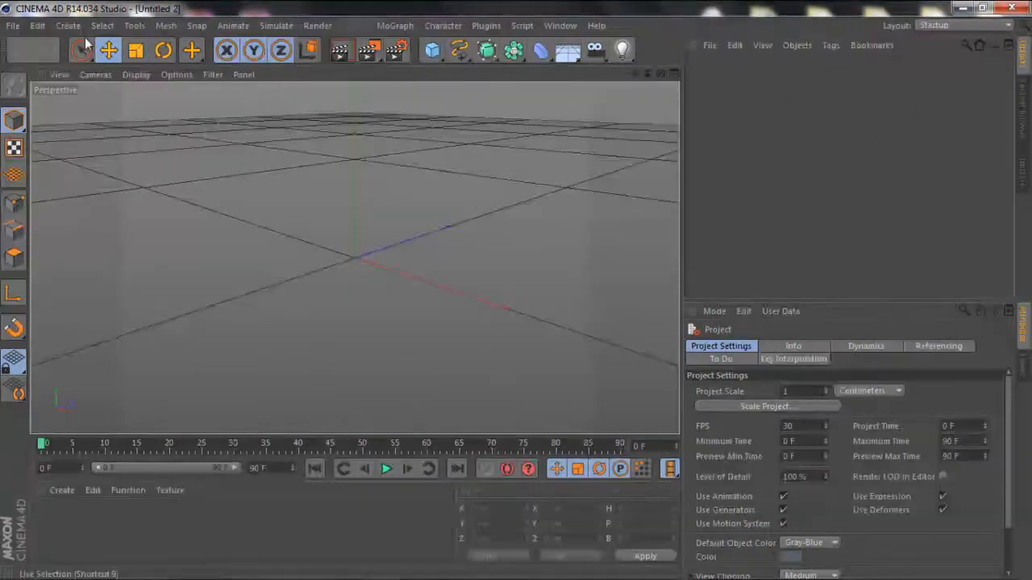
Open Untitled Project.c4d from the tiff sequence folder in the Documents library.
{"action": "left_click", "coordinate": [13, 25]}
{"action": "left_click", "coordinate": [33, 62]}
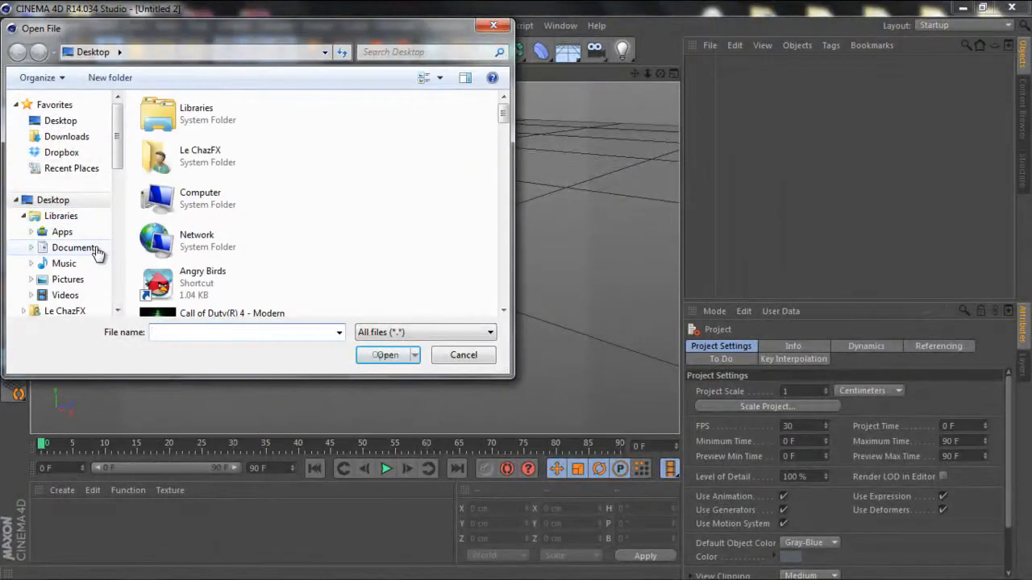
{"action": "left_click", "coordinate": [95, 251]}
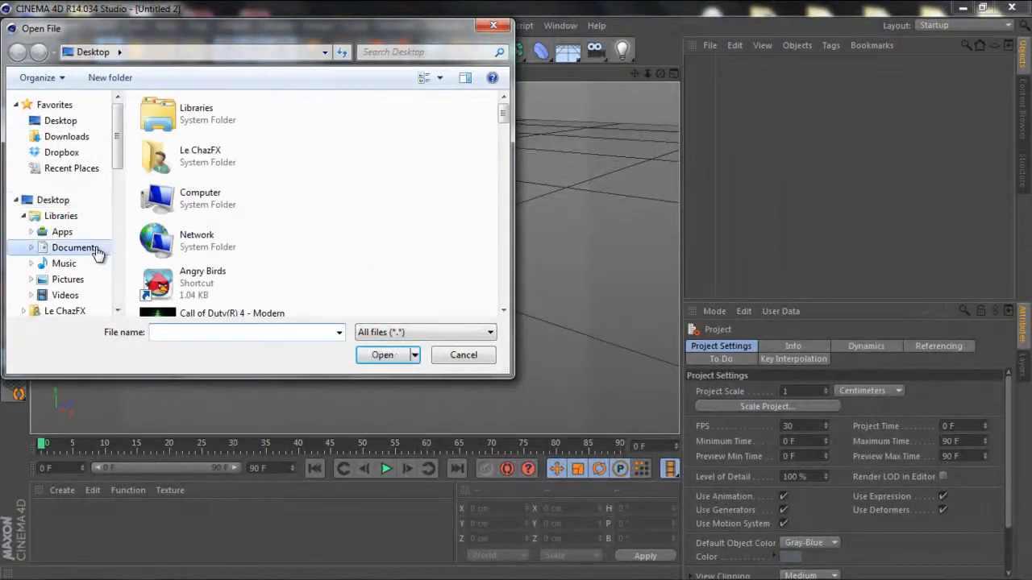
{"action": "left_click_drag", "start_coordinate": [508, 184], "coordinate": [508, 250]}
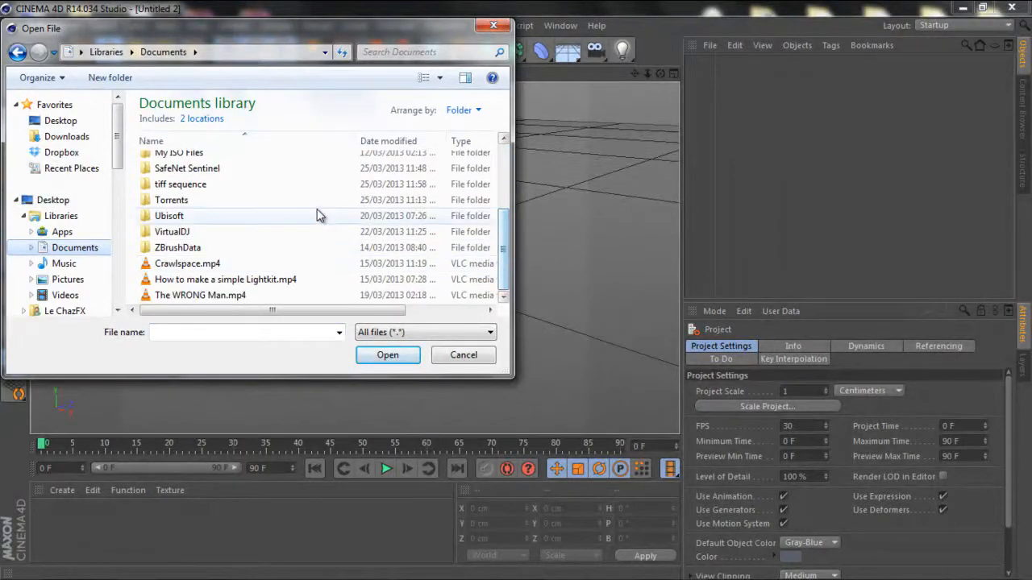
{"action": "double_click", "coordinate": [323, 179]}
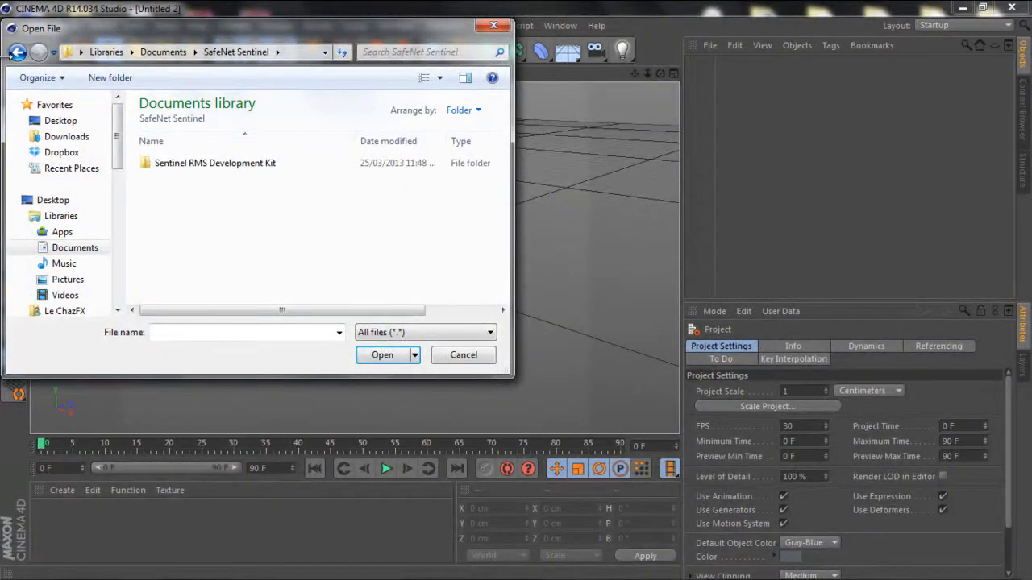
{"action": "left_click", "coordinate": [17, 53]}
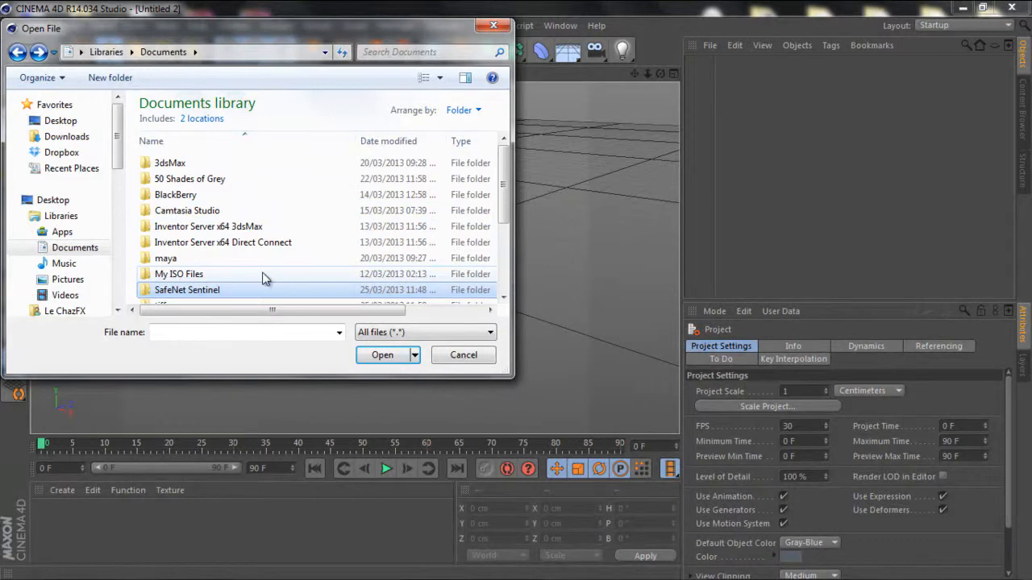
{"action": "key", "text": "Down"}
{"action": "key", "text": "Return"}
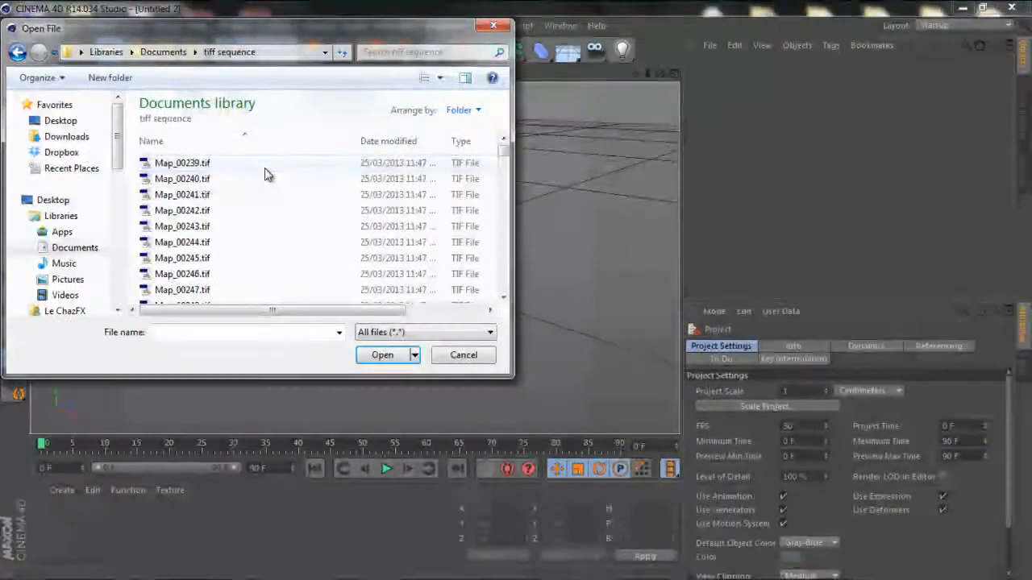
{"action": "left_click_drag", "start_coordinate": [503, 152], "coordinate": [505, 290]}
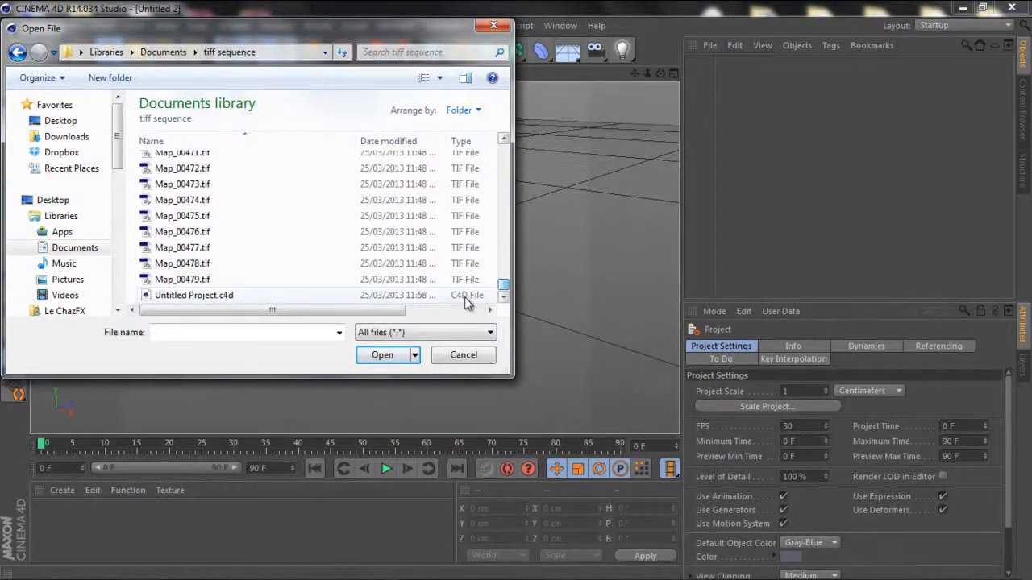
{"action": "key", "text": "Escape"}
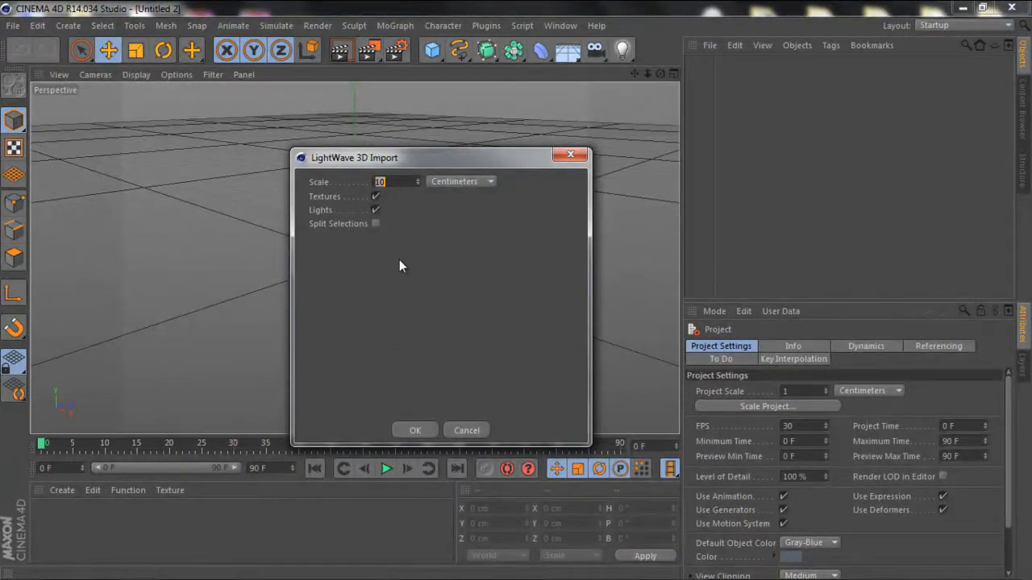
Accept the LightWave 3D import at a scale of 10 centimeters with textures and lights enabled.
{"action": "left_click", "coordinate": [430, 182]}
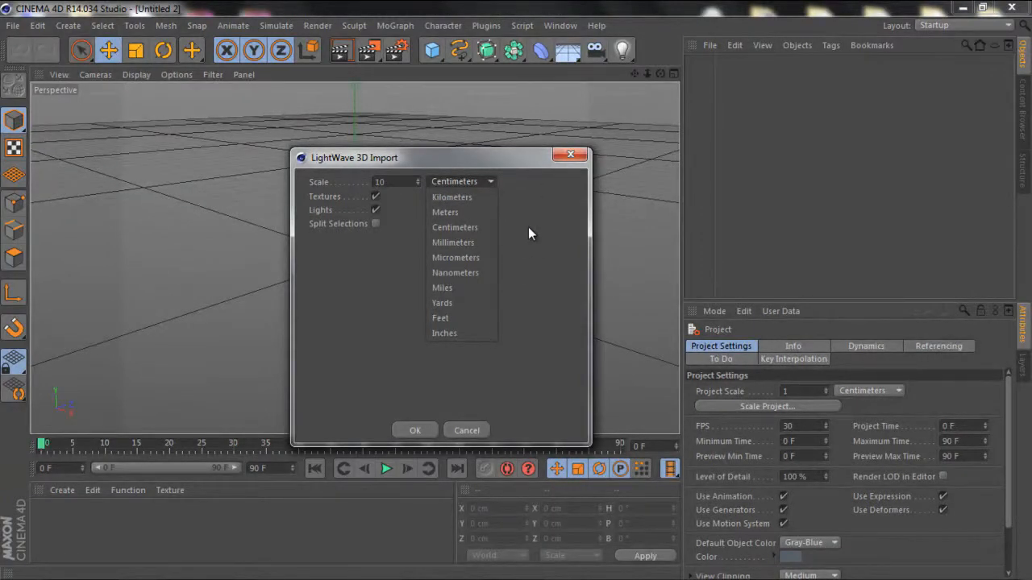
{"action": "left_click", "coordinate": [485, 168]}
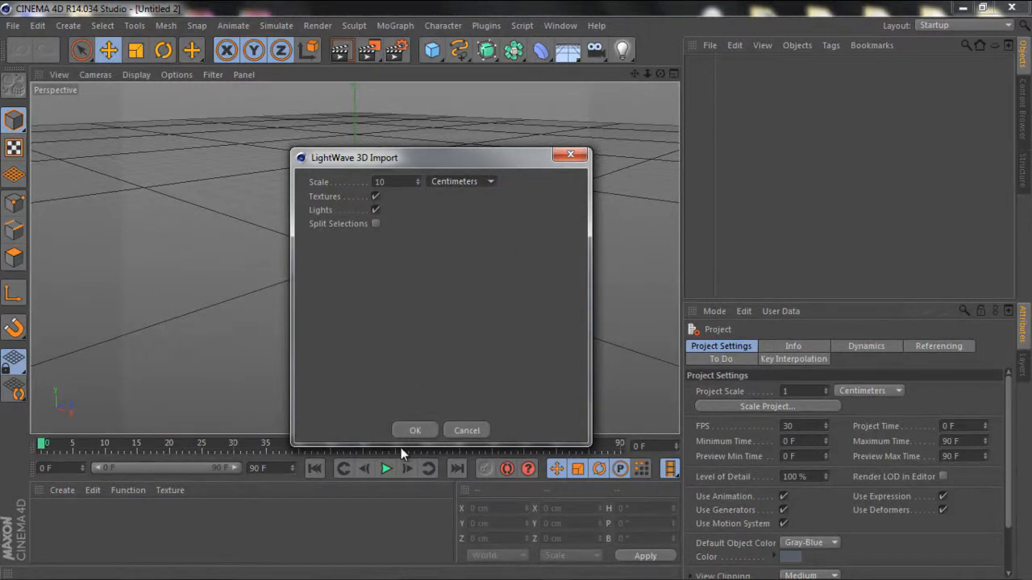
{"action": "left_click", "coordinate": [412, 430]}
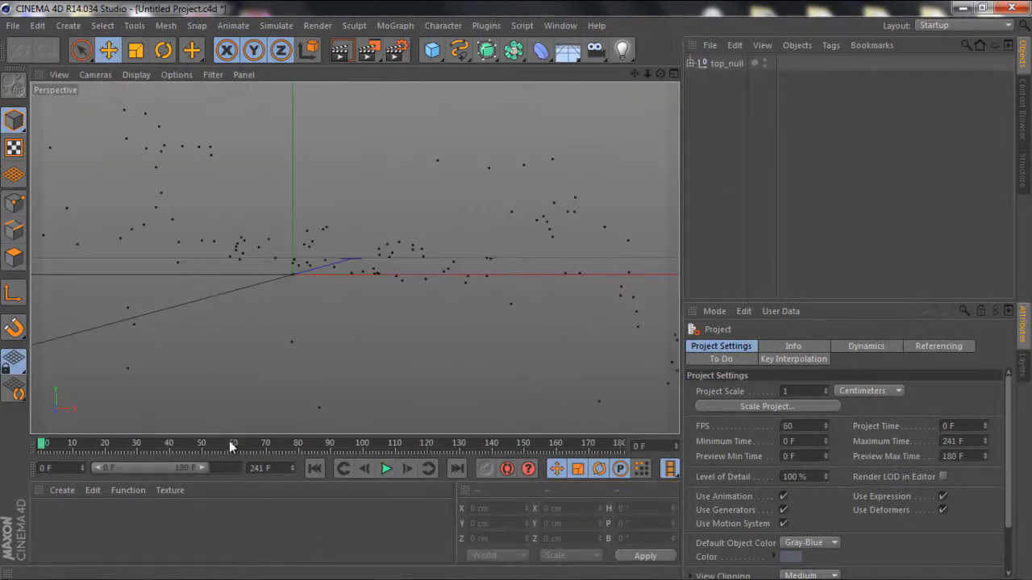
Extend the timeline's preview range to frame 241 and scrub through the imported animation.
{"action": "left_click_drag", "start_coordinate": [211, 468], "coordinate": [274, 466]}
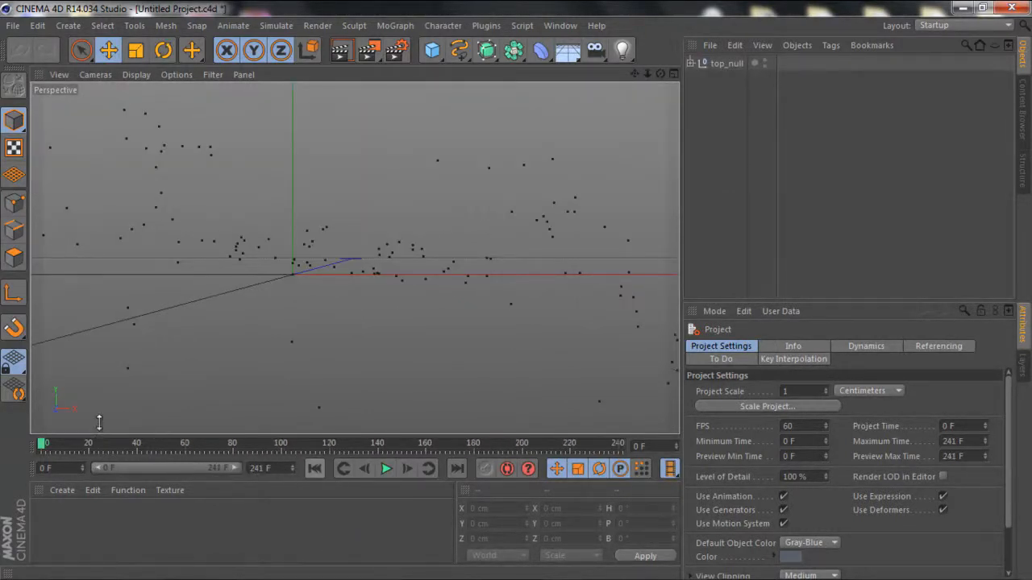
{"action": "left_click_drag", "start_coordinate": [42, 445], "coordinate": [31, 427]}
Expand top_null, inspect the solved camera and points from outside the camera view, and return to looking through the Camera.
{"action": "left_click", "coordinate": [691, 63]}
{"action": "left_click", "coordinate": [812, 93]}
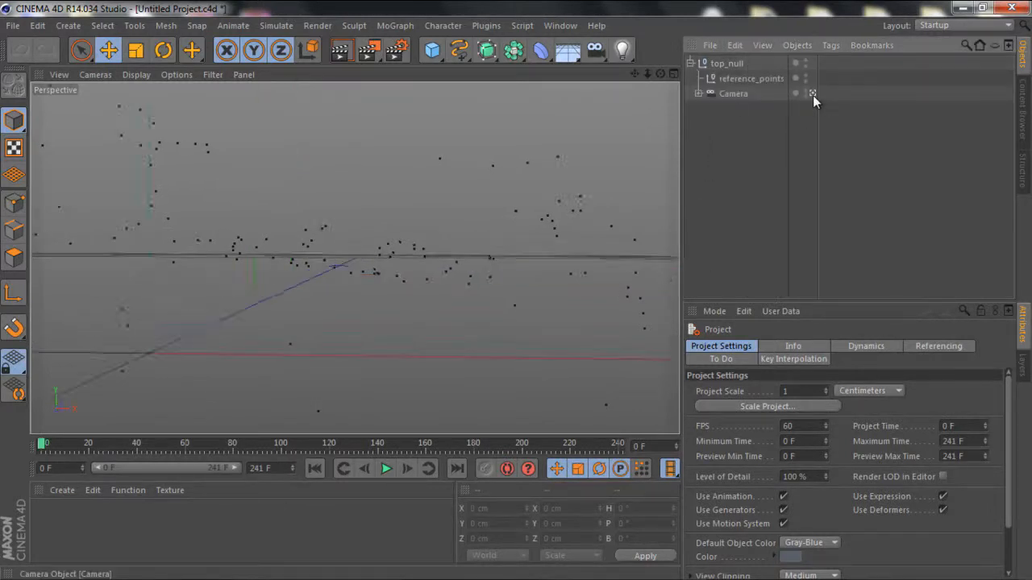
{"action": "left_click_drag", "start_coordinate": [648, 74], "coordinate": [514, 286]}
{"action": "mouse_move", "coordinate": [42, 444]}
{"action": "left_mouse_down"}
{"action": "mouse_move", "coordinate": [343, 462]}
{"action": "mouse_move", "coordinate": [682, 444]}
{"action": "mouse_move", "coordinate": [40, 448]}
{"action": "left_mouse_up"}
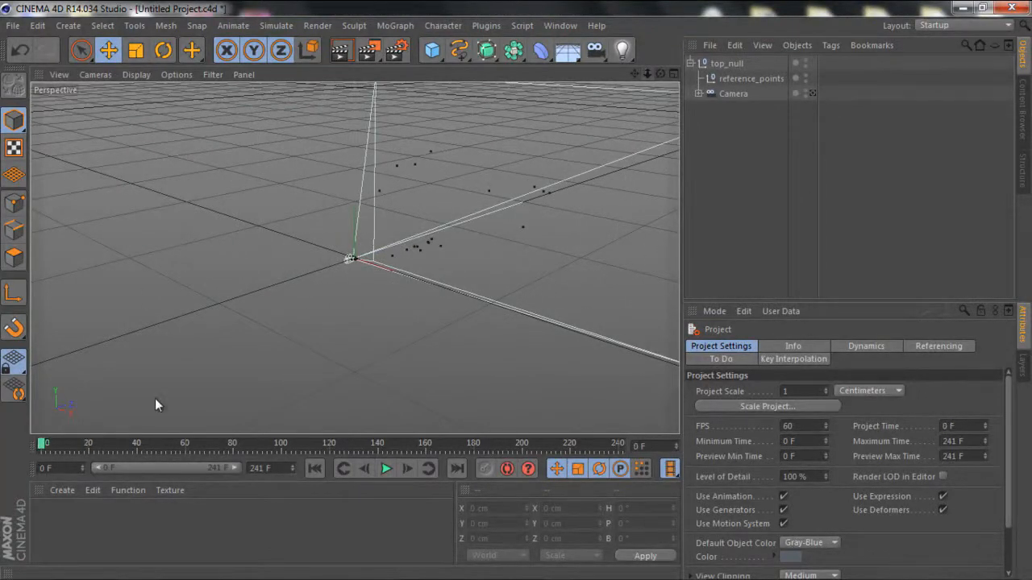
{"action": "left_click", "coordinate": [812, 92]}
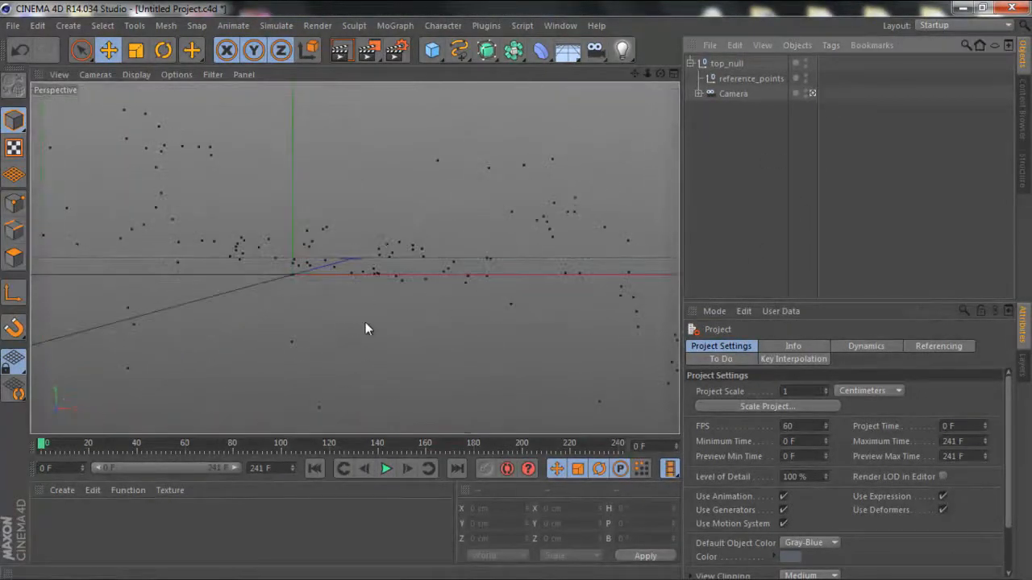
Create a new material and load Map_00239.tif from the tiff sequence folder as its color texture.
{"action": "double_click", "coordinate": [65, 532]}
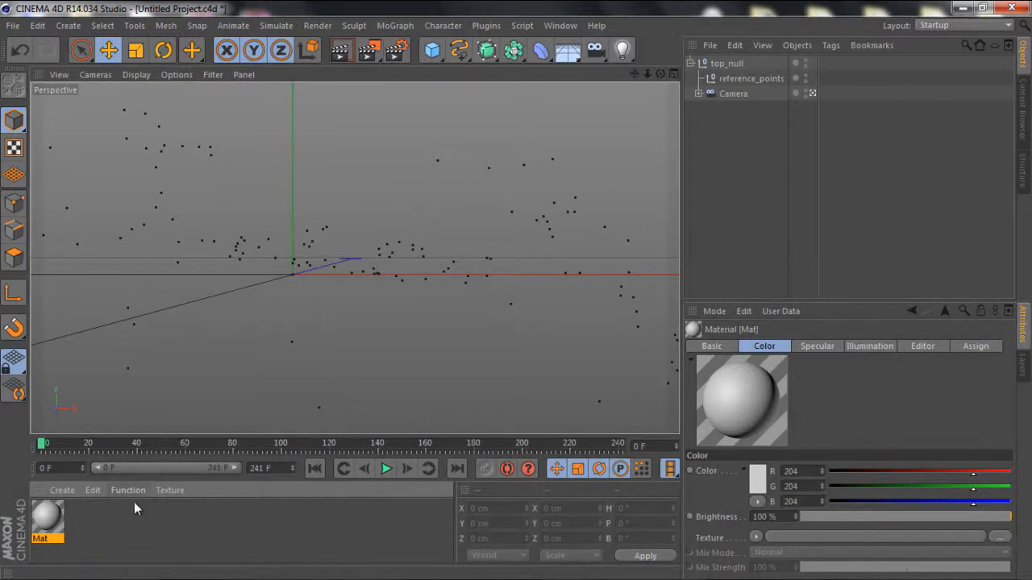
{"action": "double_click", "coordinate": [48, 518]}
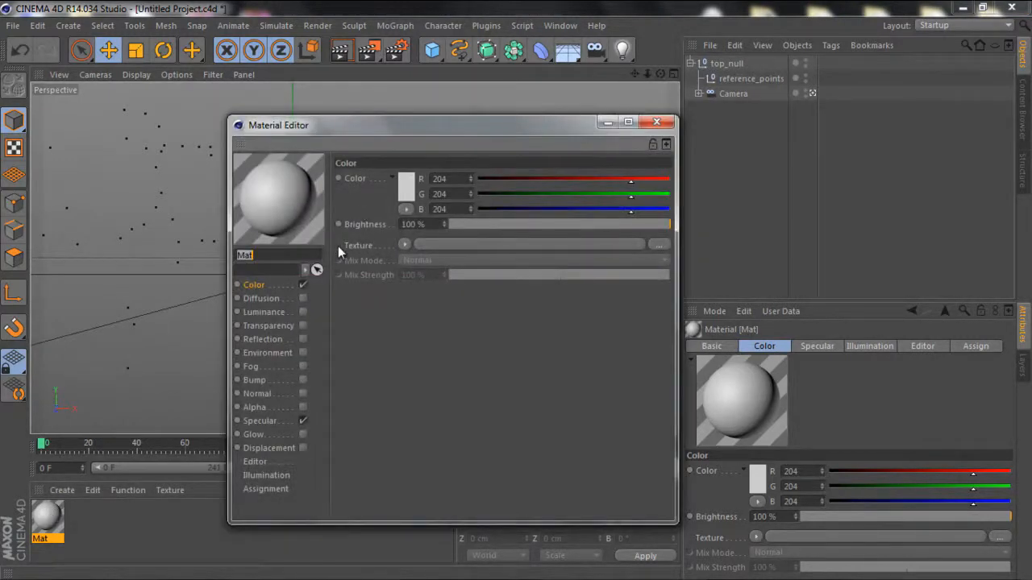
{"action": "left_click", "coordinate": [405, 245]}
{"action": "left_click", "coordinate": [457, 264]}
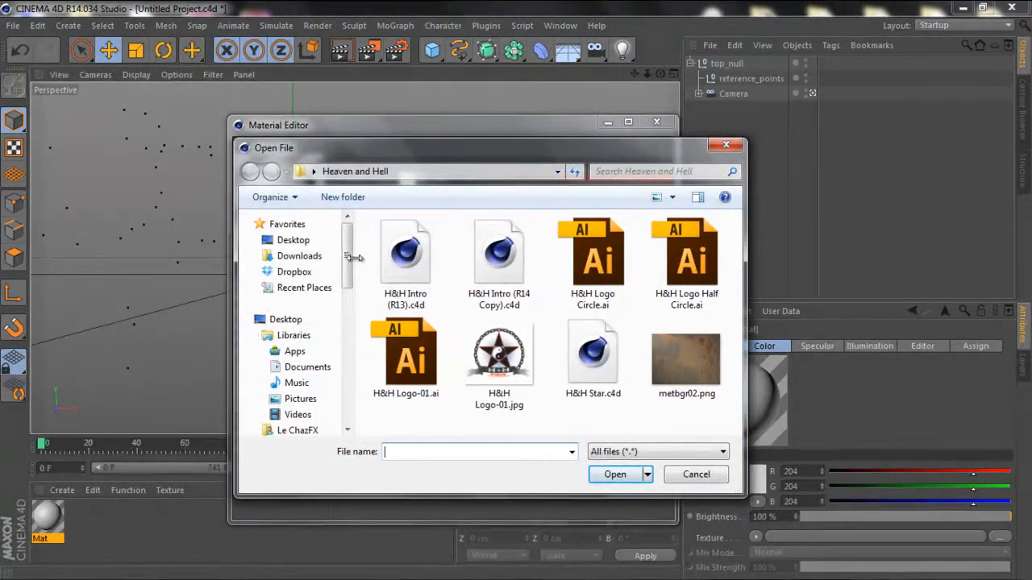
{"action": "left_click_drag", "start_coordinate": [353, 256], "coordinate": [348, 297]}
{"action": "left_click", "coordinate": [324, 252]}
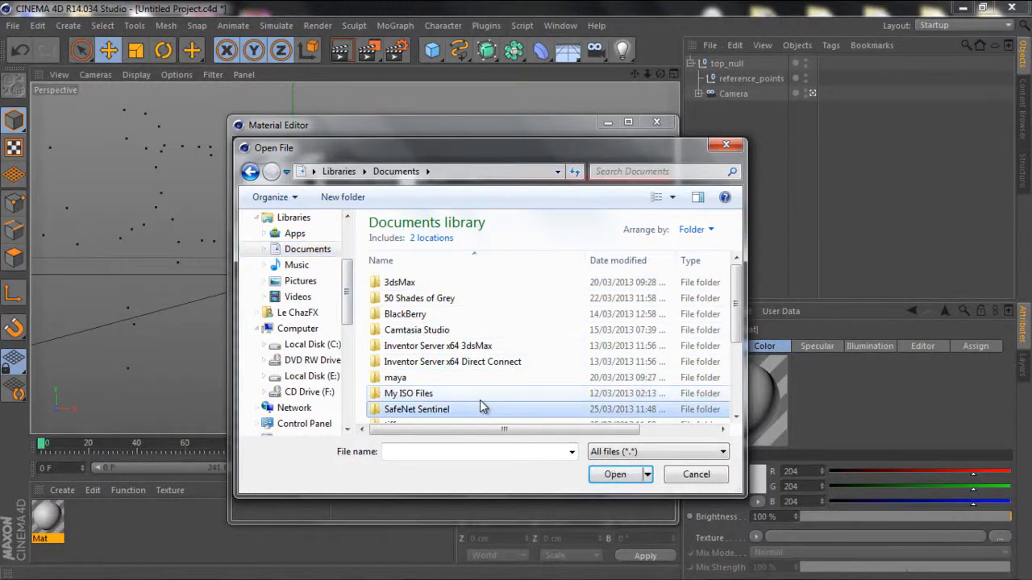
{"action": "scroll", "coordinate": [481, 405], "scroll_direction": "down", "scroll_amount": 1}
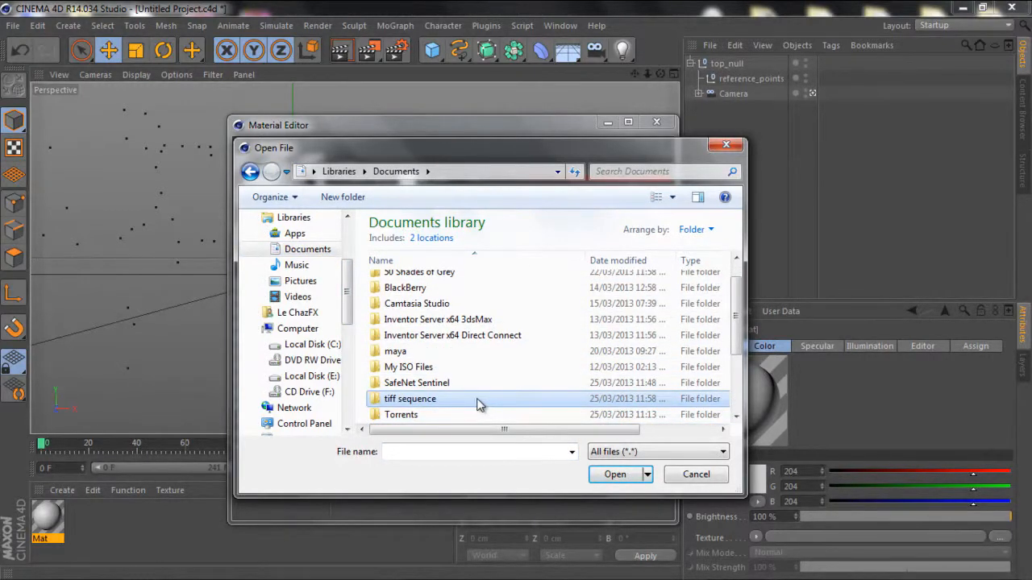
{"action": "double_click", "coordinate": [479, 399]}
{"action": "left_click", "coordinate": [448, 282]}
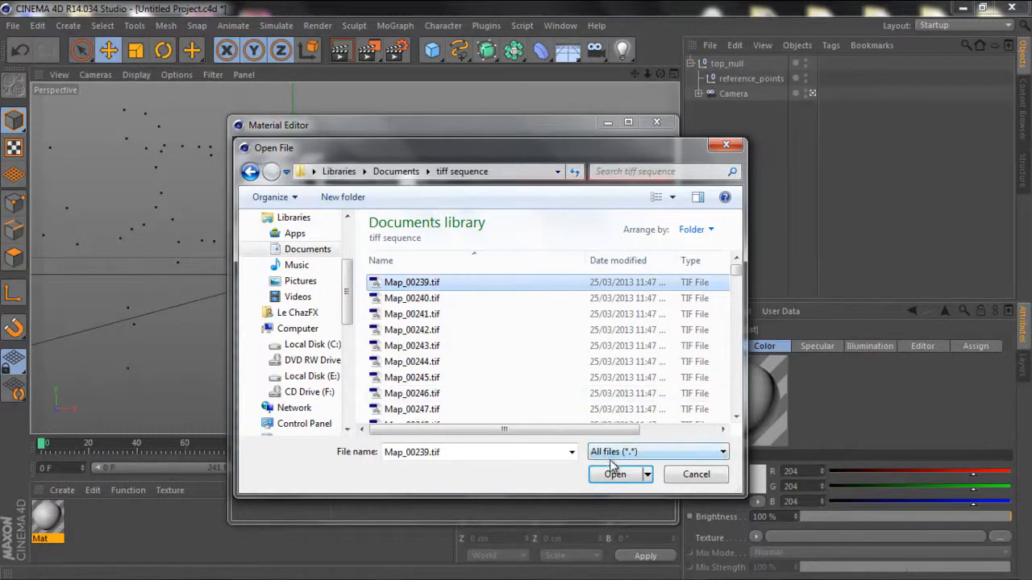
{"action": "double_click", "coordinate": [446, 282]}
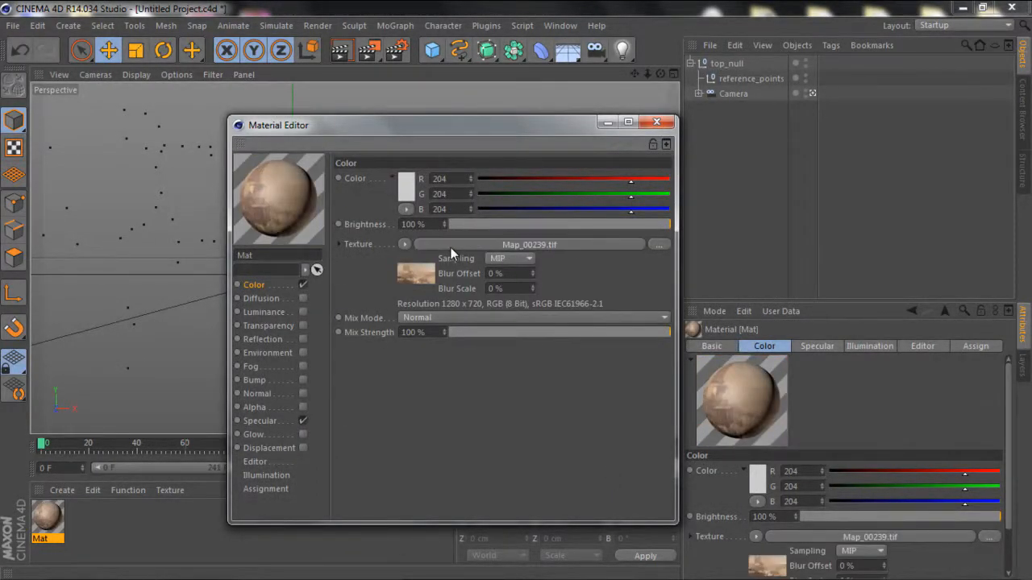
Calculate the color texture's movie frame range and frame rate from the image sequence, and close the Material Editor.
{"action": "left_click", "coordinate": [450, 246]}
{"action": "left_click", "coordinate": [442, 160]}
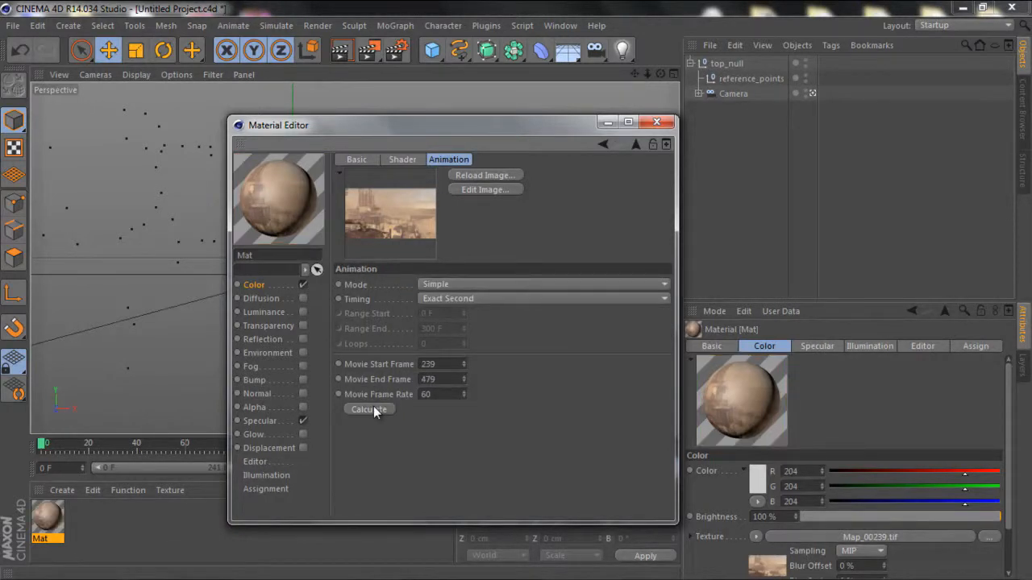
{"action": "left_click", "coordinate": [656, 123]}
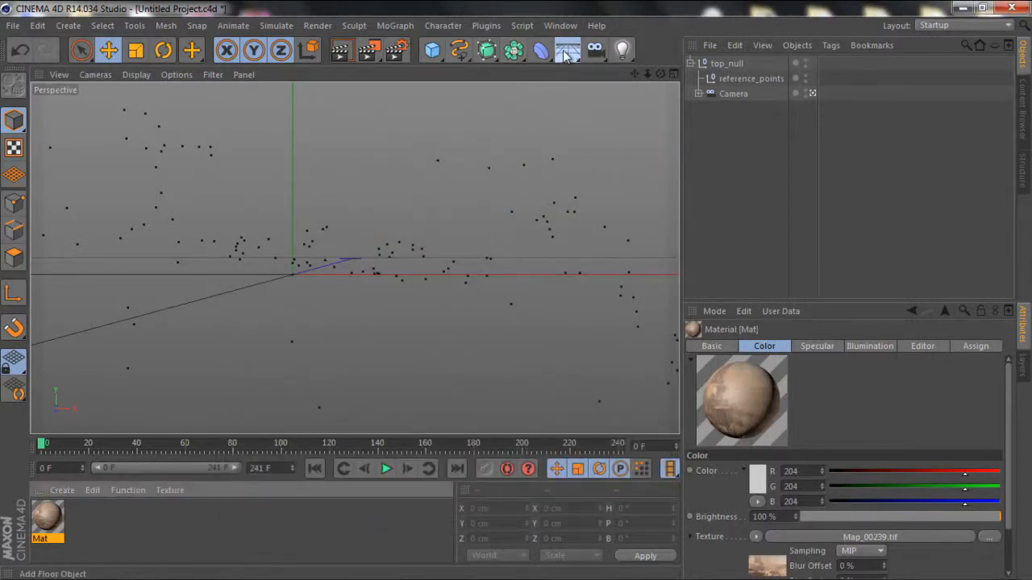
Add a Background object, apply the Mat material to it, and check the footage playback against the tracked points.
{"action": "left_click", "coordinate": [566, 53]}
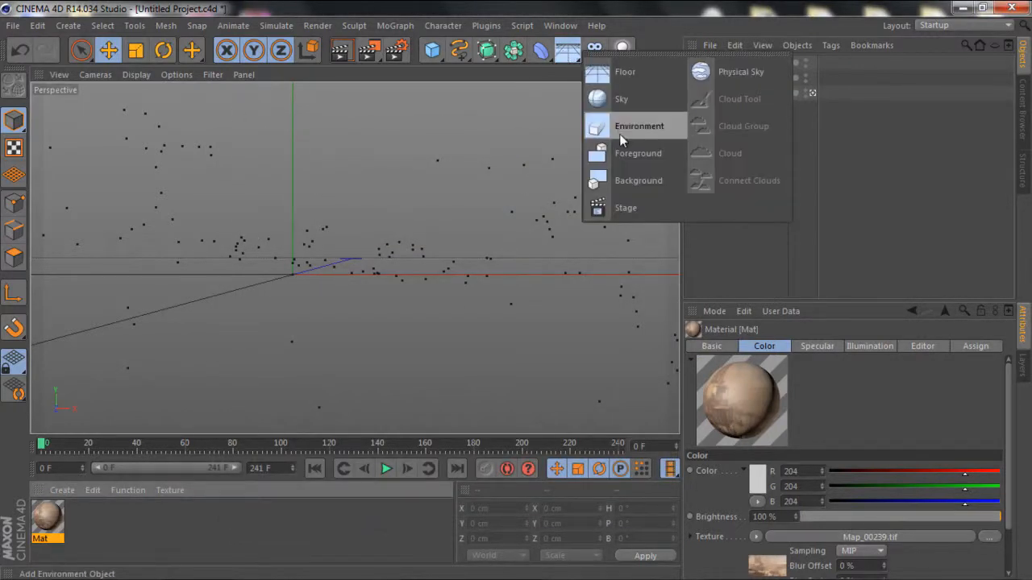
{"action": "left_click", "coordinate": [635, 177]}
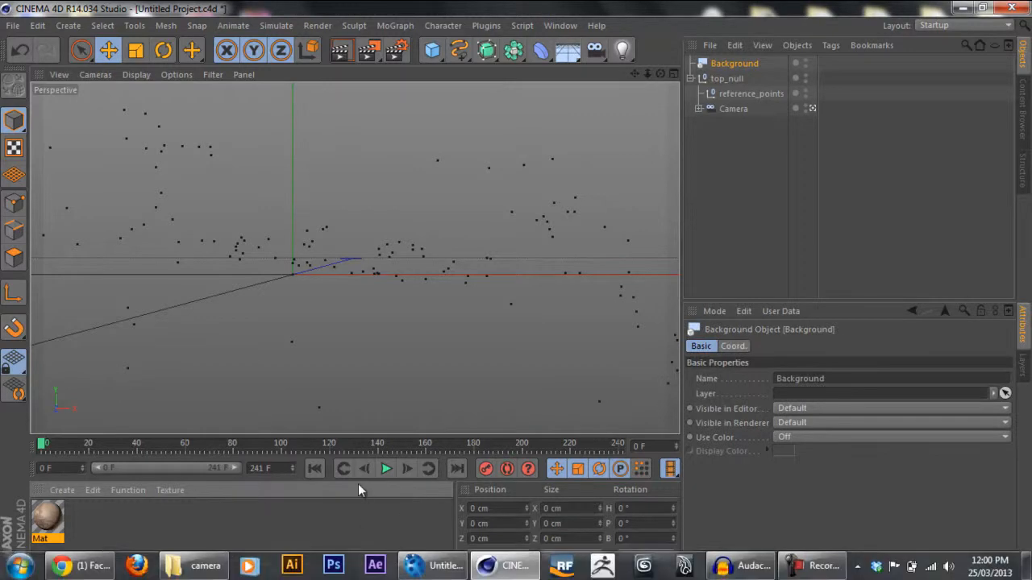
{"action": "left_click_drag", "start_coordinate": [56, 518], "coordinate": [731, 67]}
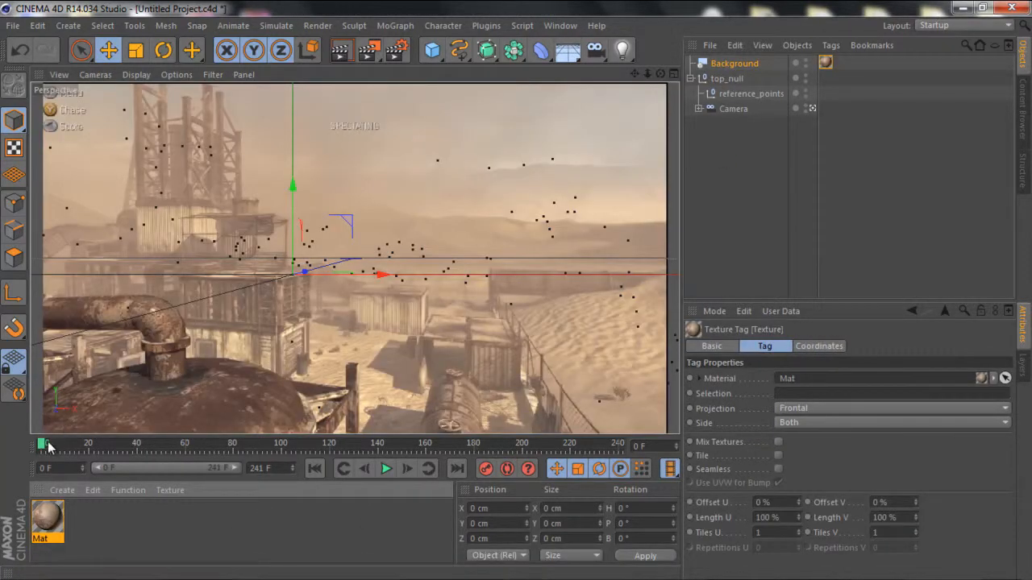
{"action": "left_click_drag", "start_coordinate": [43, 445], "coordinate": [137, 433]}
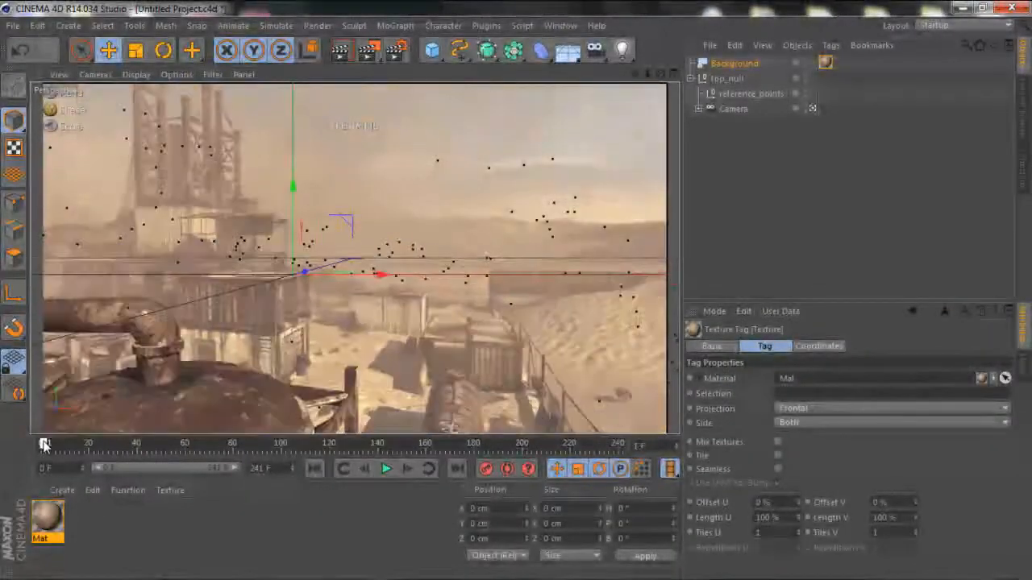
Add a MoText object to the tracked scene.
{"action": "left_click", "coordinate": [395, 25]}
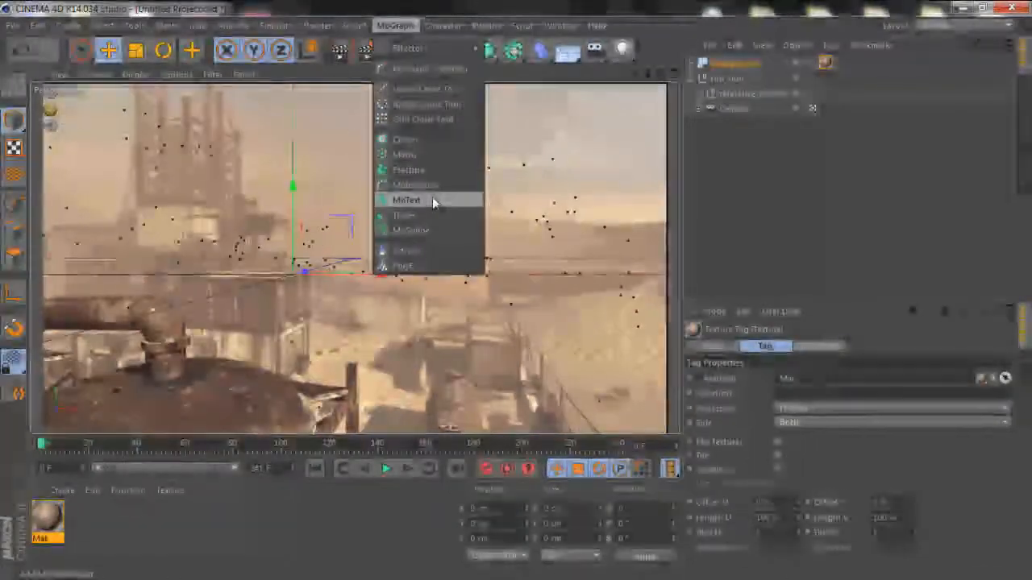
{"action": "left_click", "coordinate": [432, 199]}
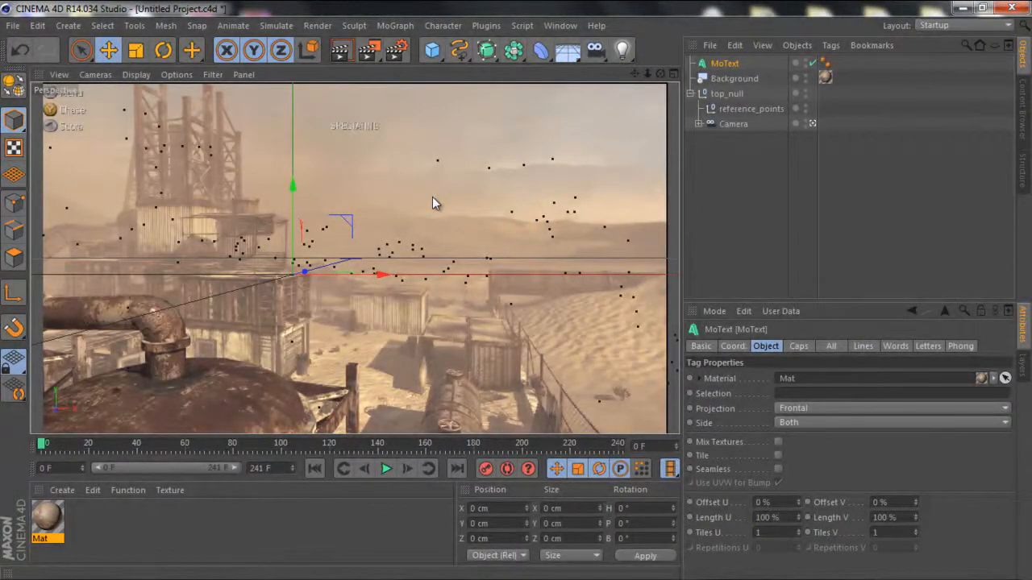
{"action": "left_click", "coordinate": [300, 271]}
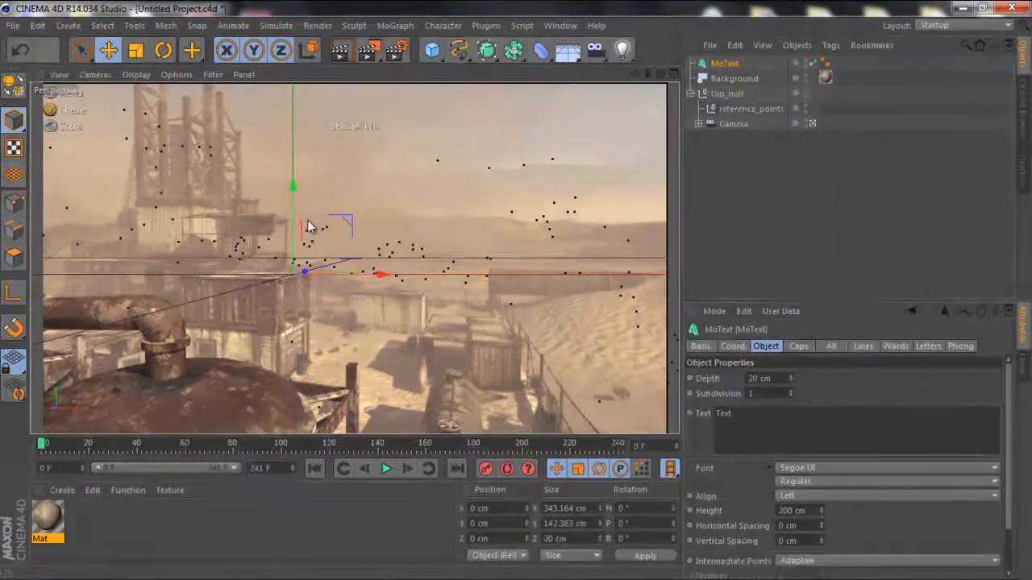
{"action": "left_click", "coordinate": [728, 78]}
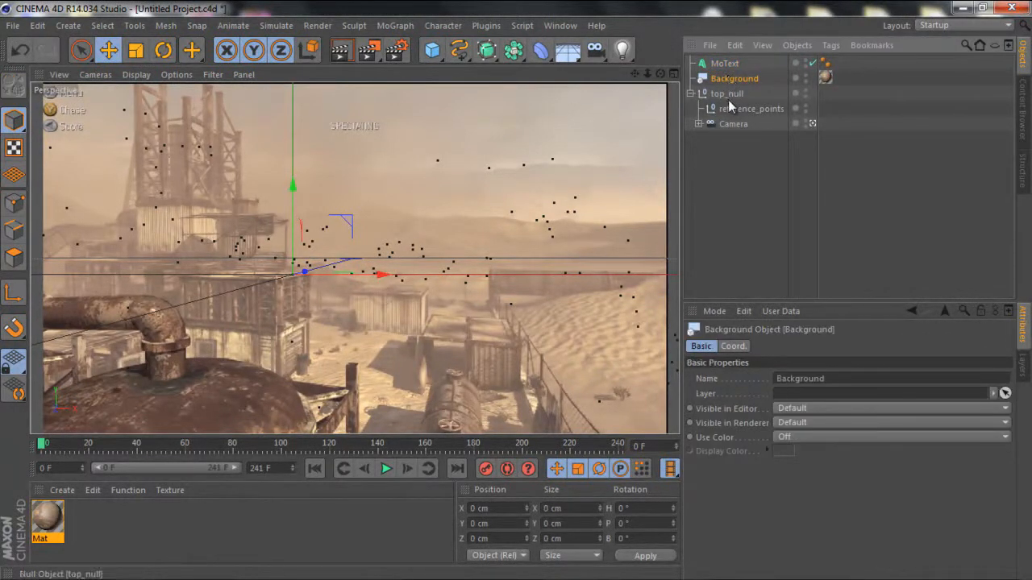
{"action": "left_click", "coordinate": [728, 95]}
{"action": "left_click", "coordinate": [742, 137]}
{"action": "left_click", "coordinate": [714, 62]}
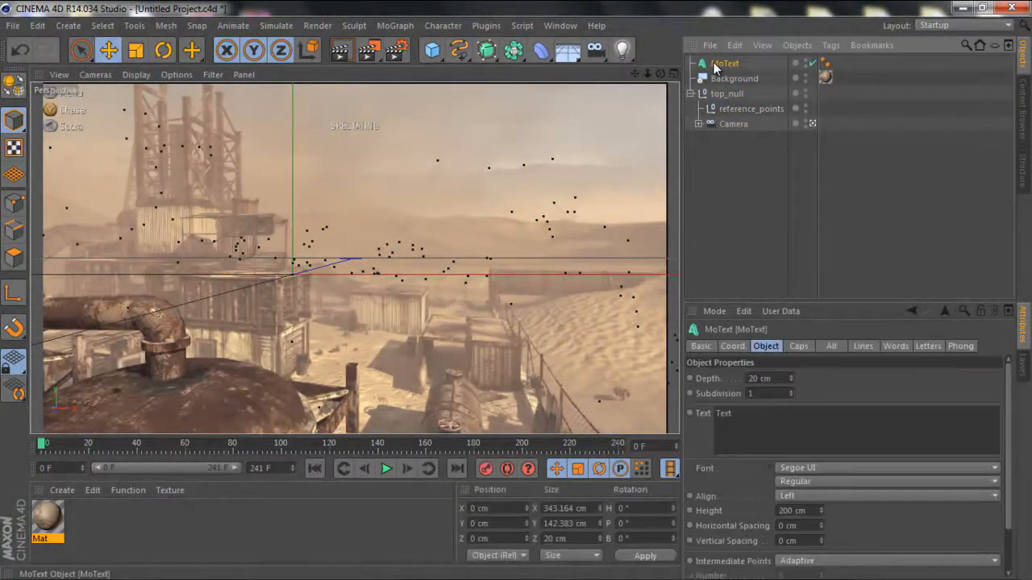
{"action": "left_click", "coordinate": [792, 347]}
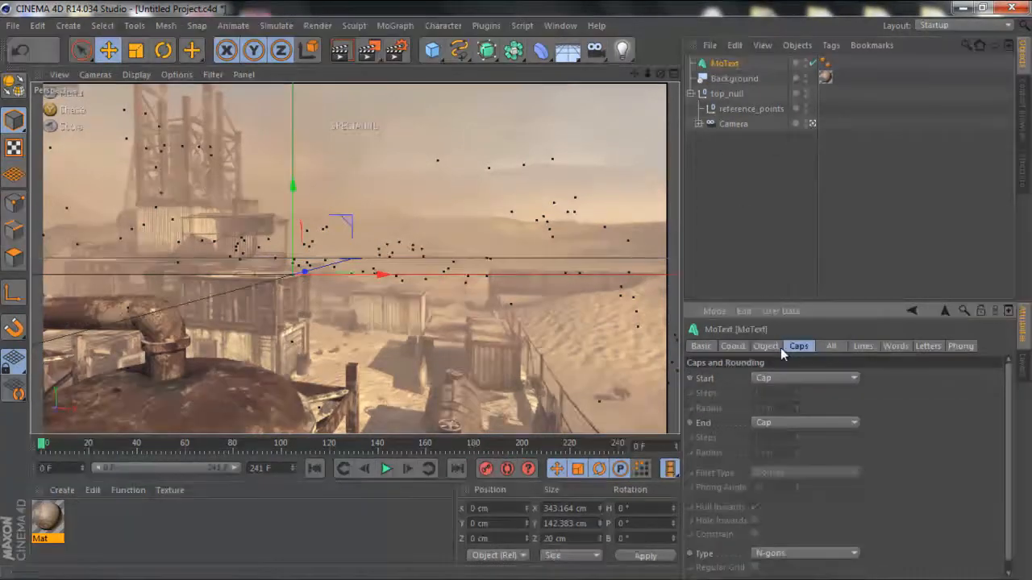
{"action": "left_click", "coordinate": [731, 346]}
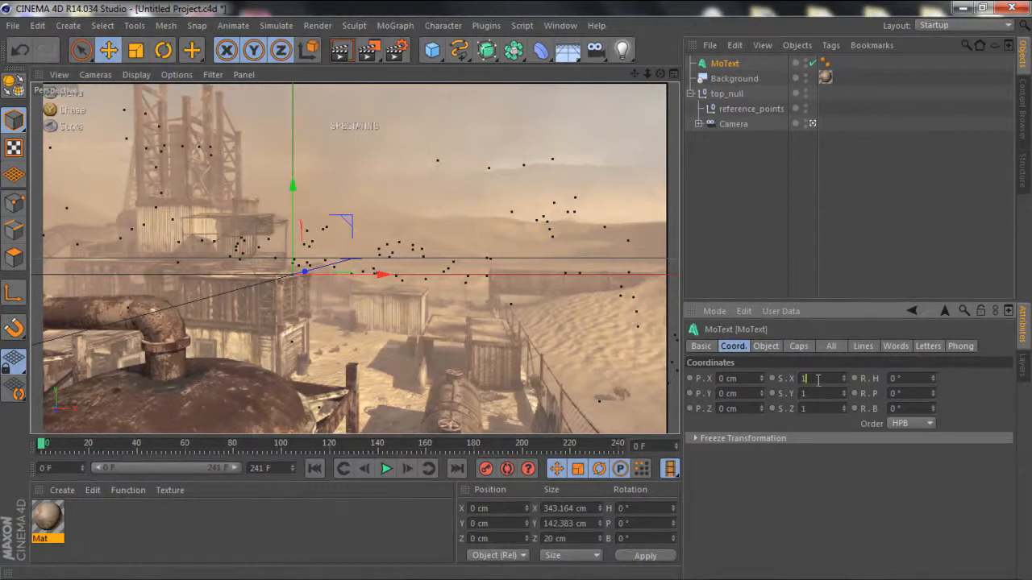
{"action": "type", "text": "0"}
{"action": "left_click", "coordinate": [825, 438]}
{"action": "left_click", "coordinate": [742, 198]}
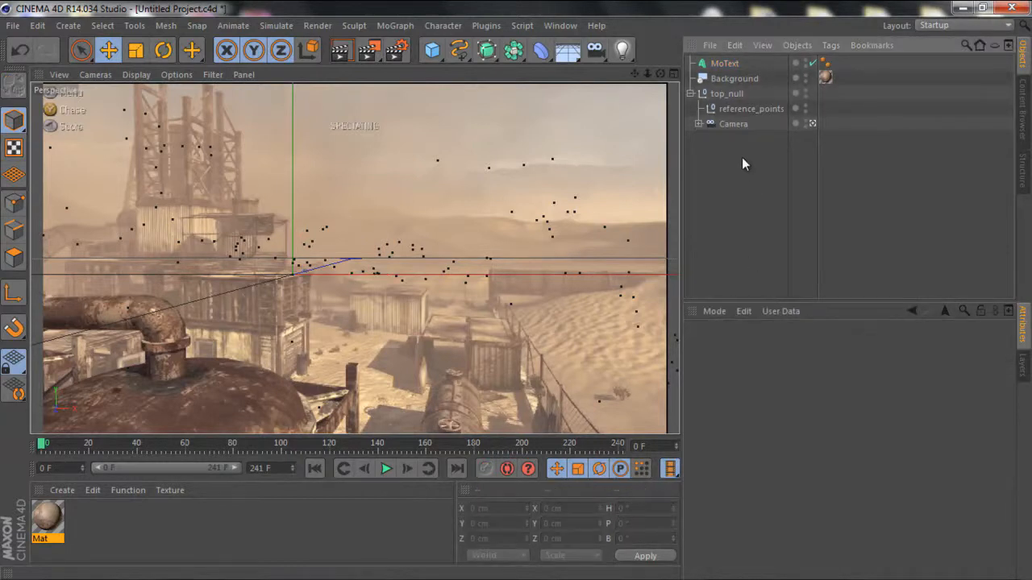
Collapse the top_null hierarchy and set the scale of top_null to 100 on the X, Y and Z axes.
{"action": "left_click", "coordinate": [690, 94]}
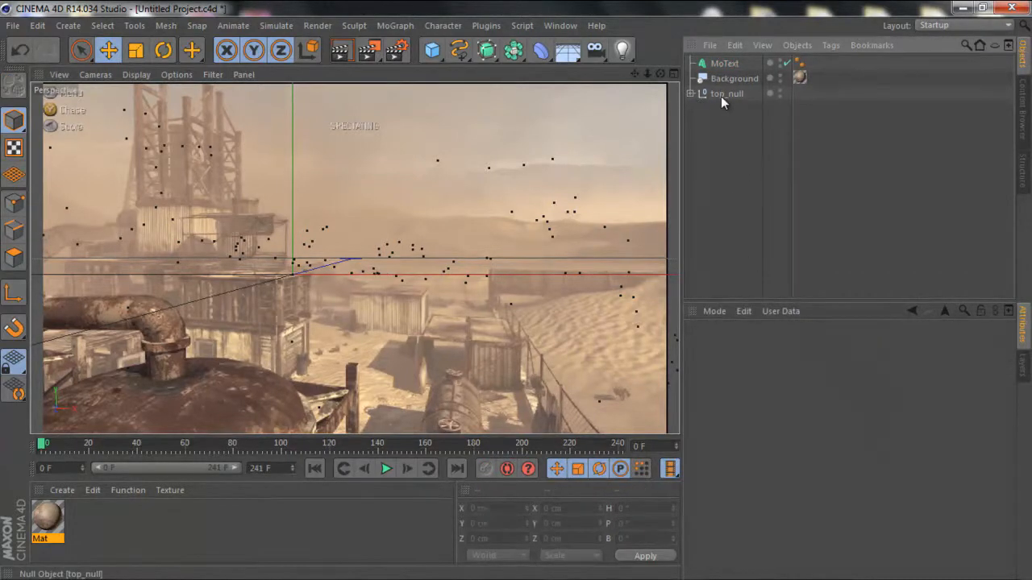
{"action": "left_click", "coordinate": [721, 94]}
{"action": "left_click", "coordinate": [725, 64]}
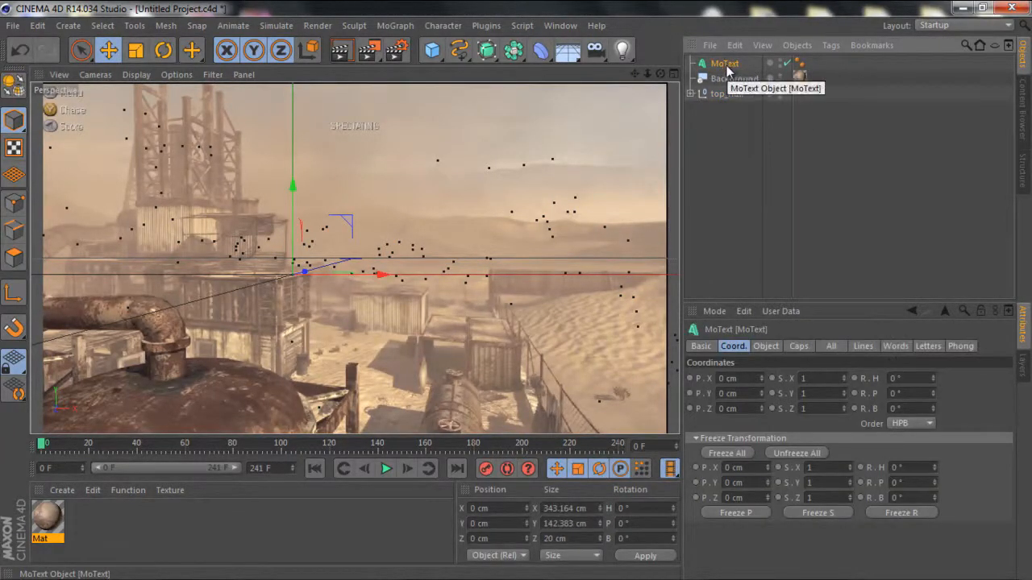
{"action": "left_click", "coordinate": [730, 93]}
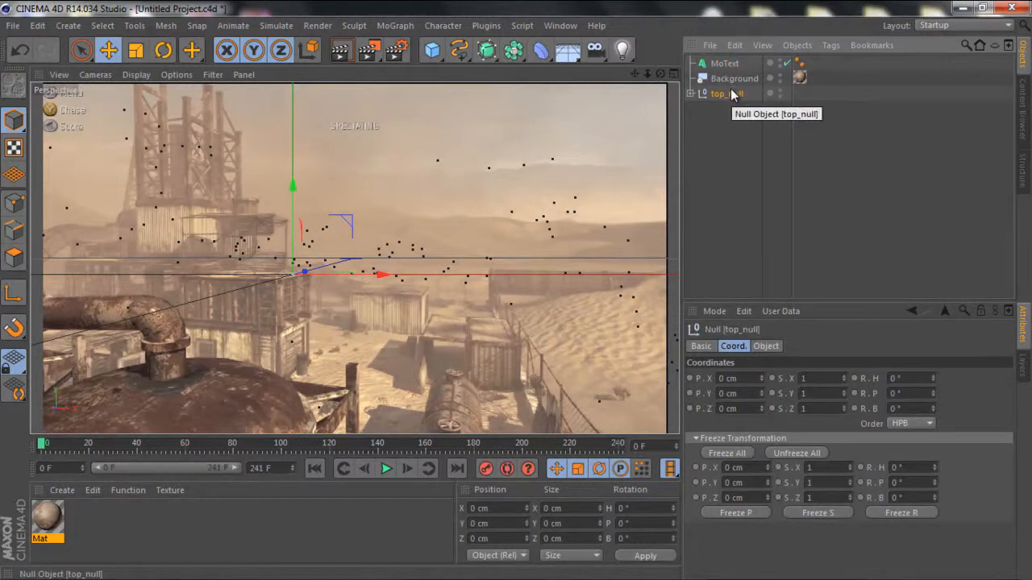
{"action": "left_click", "coordinate": [816, 380]}
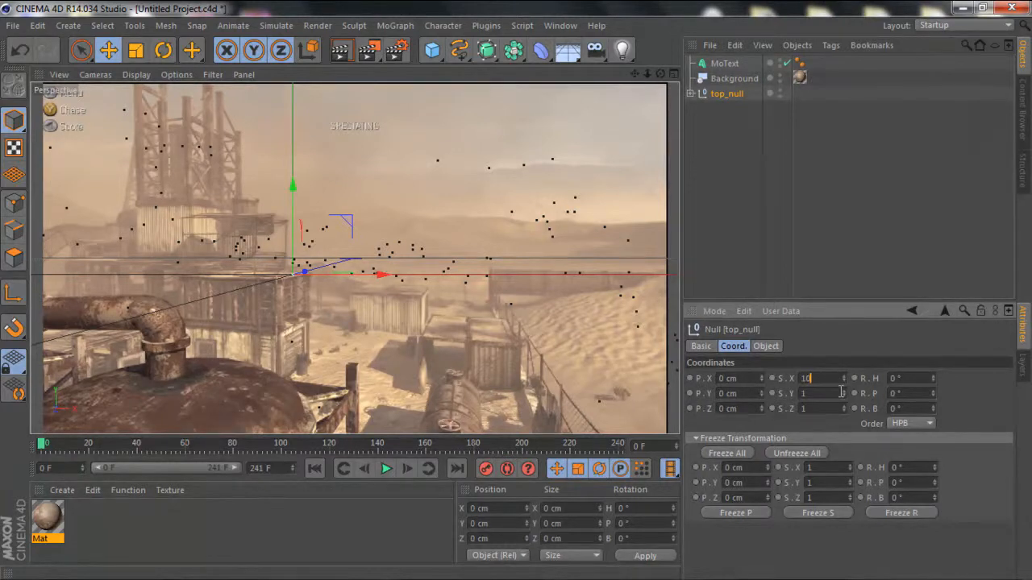
{"action": "type", "text": "100"}
{"action": "key", "text": "Tab"}
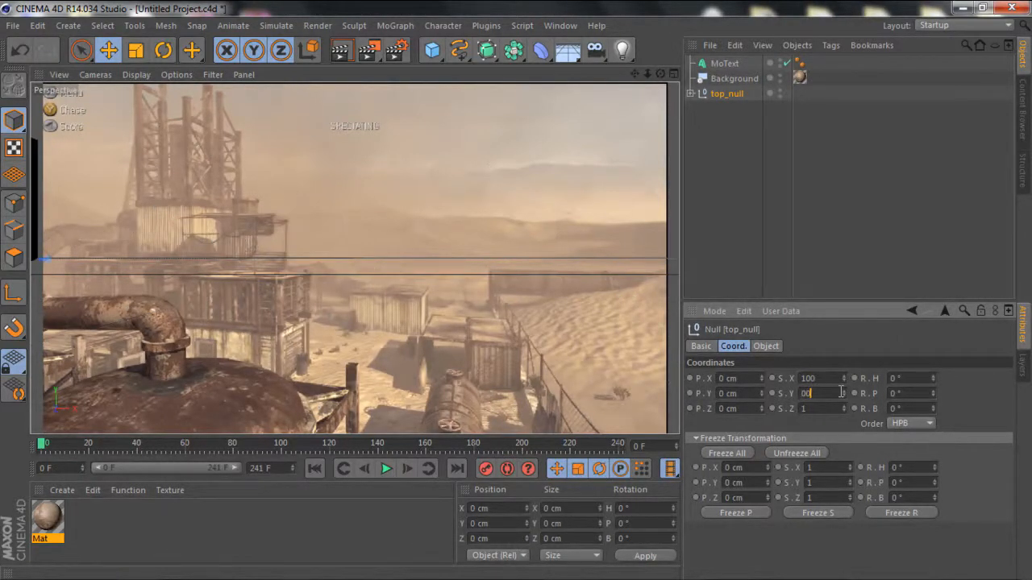
{"action": "key", "text": "Down"}
{"action": "key", "text": "Down"}
{"action": "key", "text": "Down"}
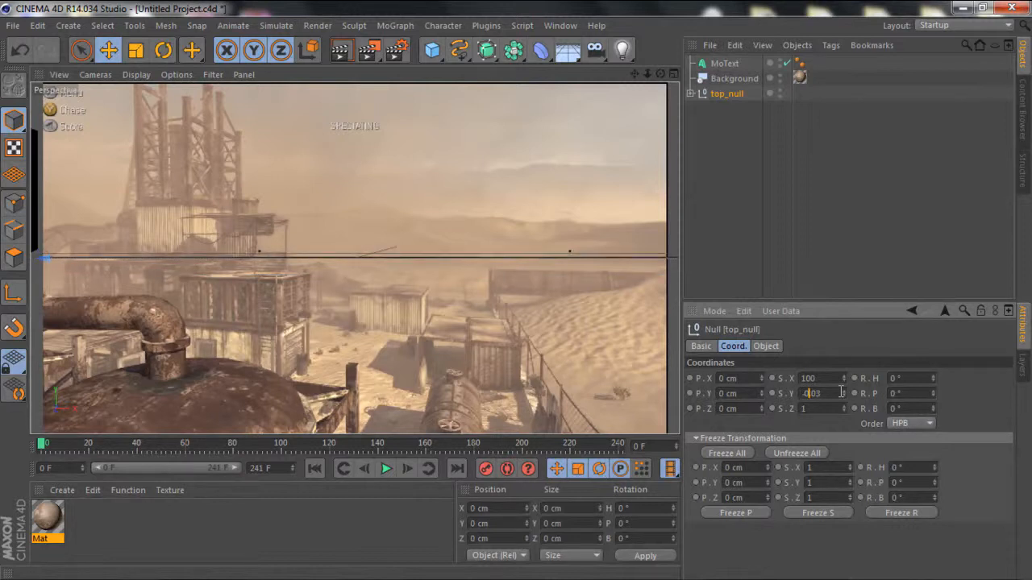
{"action": "key", "text": "Return"}
{"action": "type", "text": "100"}
{"action": "key", "text": "Tab"}
{"action": "type", "text": "100"}
{"action": "key", "text": "Return"}
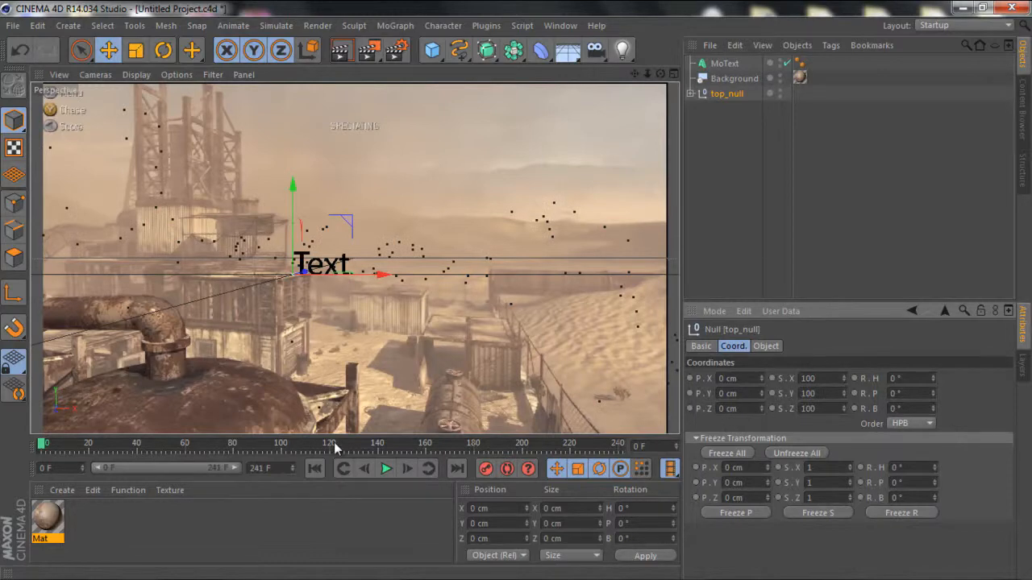
Set the viewport display to Hidden Line and scrub through the timeline to check how the text follows the tracked footage.
{"action": "left_click_drag", "start_coordinate": [60, 447], "coordinate": [487, 441]}
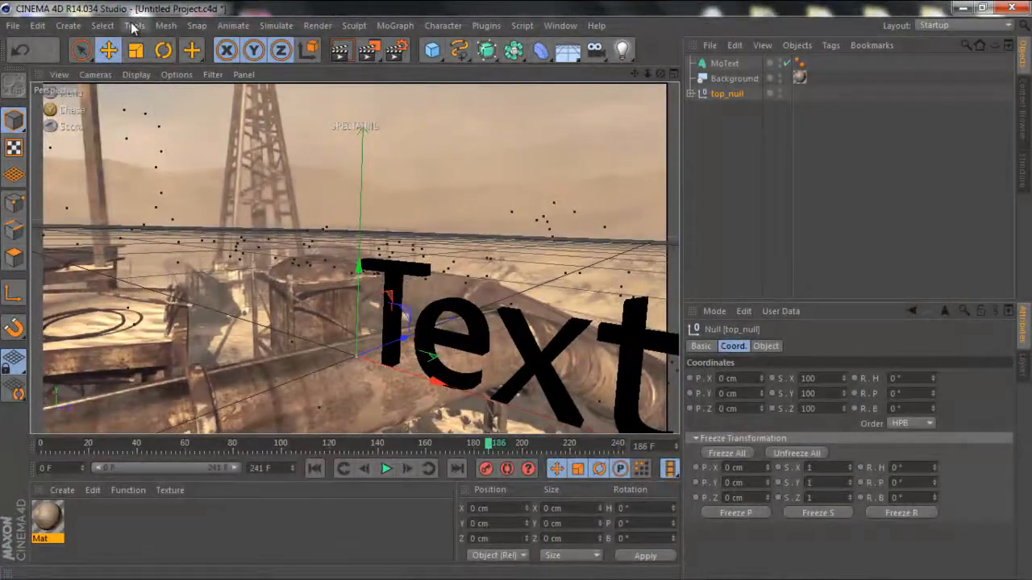
{"action": "left_click", "coordinate": [136, 74]}
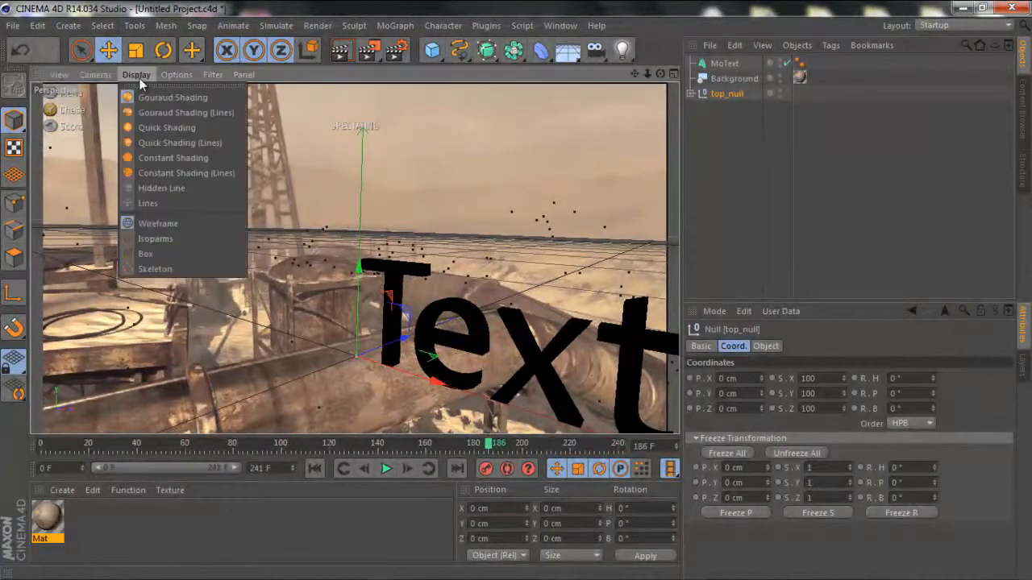
{"action": "left_click", "coordinate": [185, 186]}
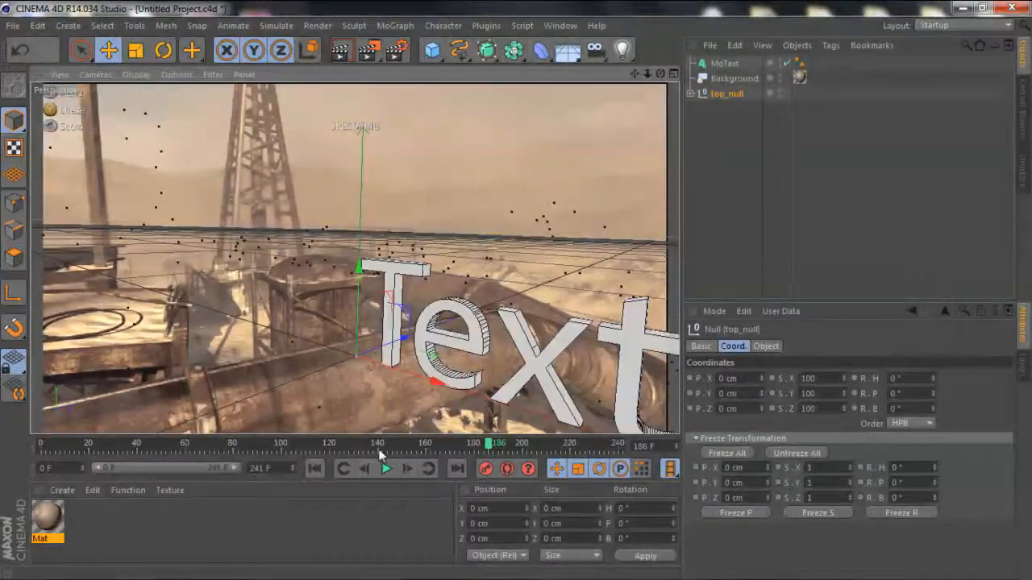
{"action": "mouse_move", "coordinate": [491, 446]}
{"action": "left_mouse_down"}
{"action": "mouse_move", "coordinate": [51, 444]}
{"action": "mouse_move", "coordinate": [479, 444]}
{"action": "left_mouse_up"}
{"action": "left_click_drag", "start_coordinate": [566, 399], "coordinate": [403, 415]}
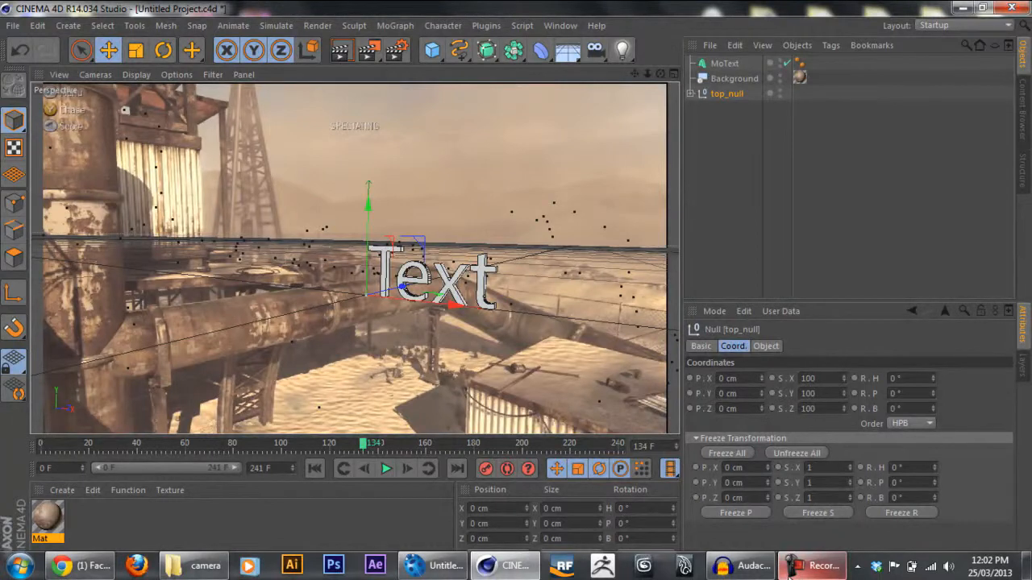
{"action": "left_click", "coordinate": [791, 569]}
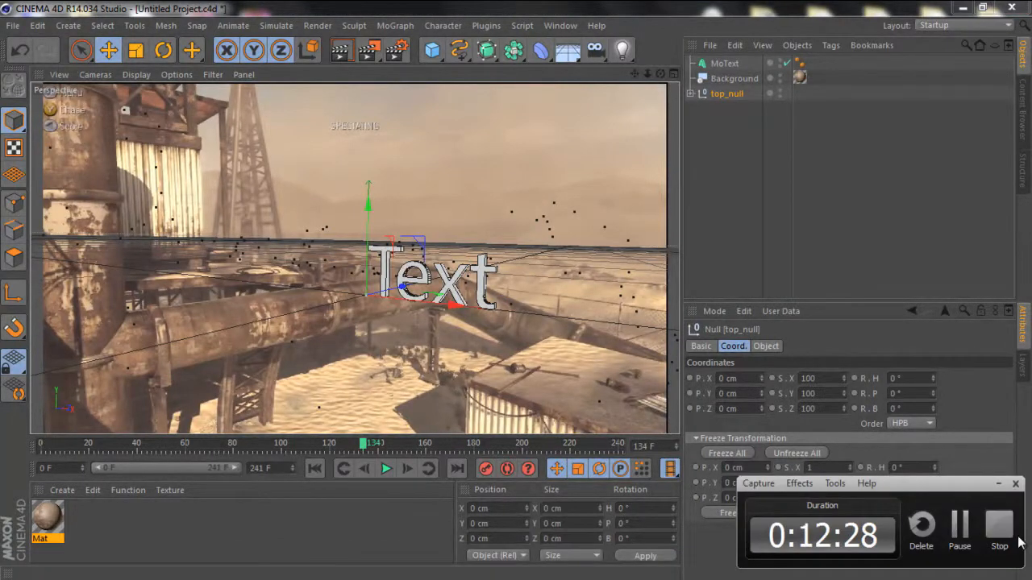